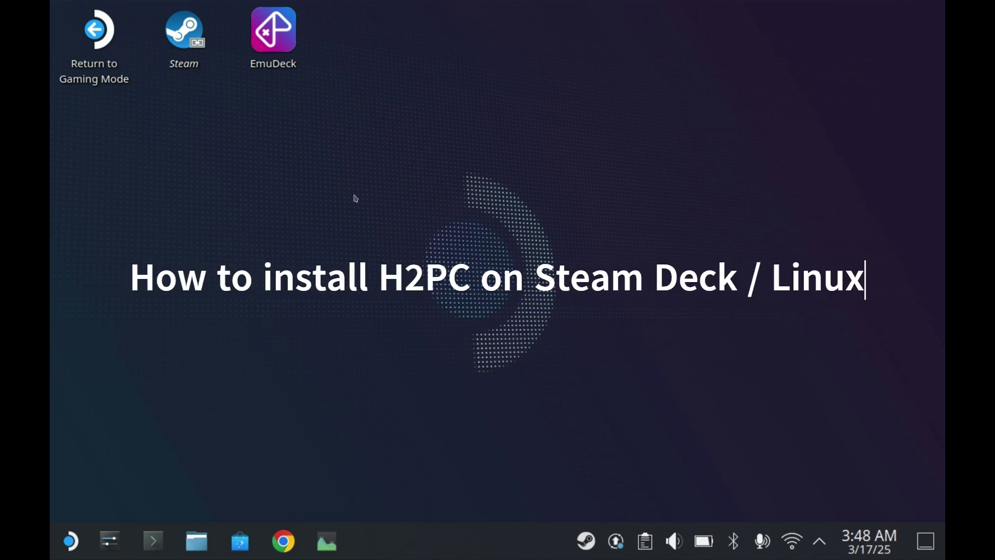
- Open the Discover software center, search for Lutris, and open the Lutris application page
click(71, 541)
click(209, 544)
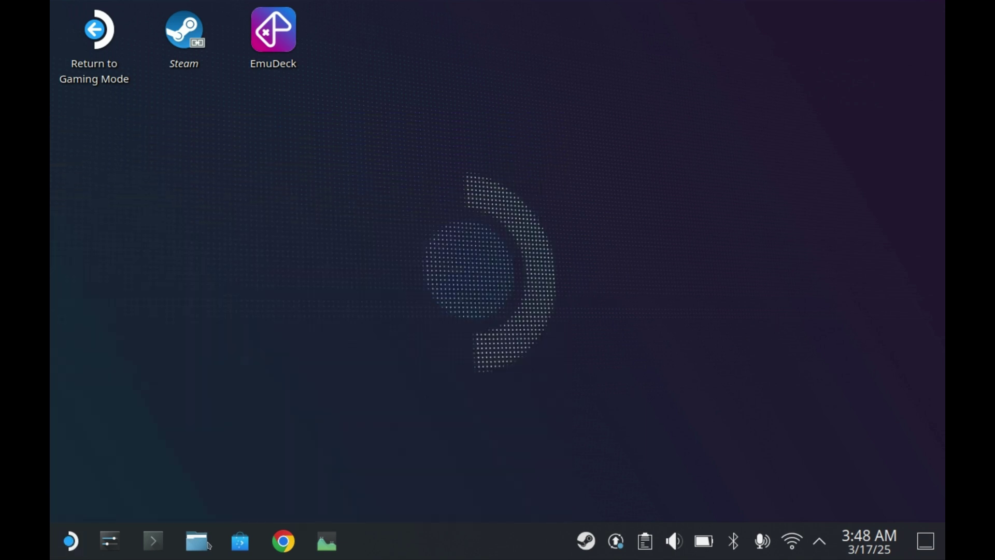
click(240, 547)
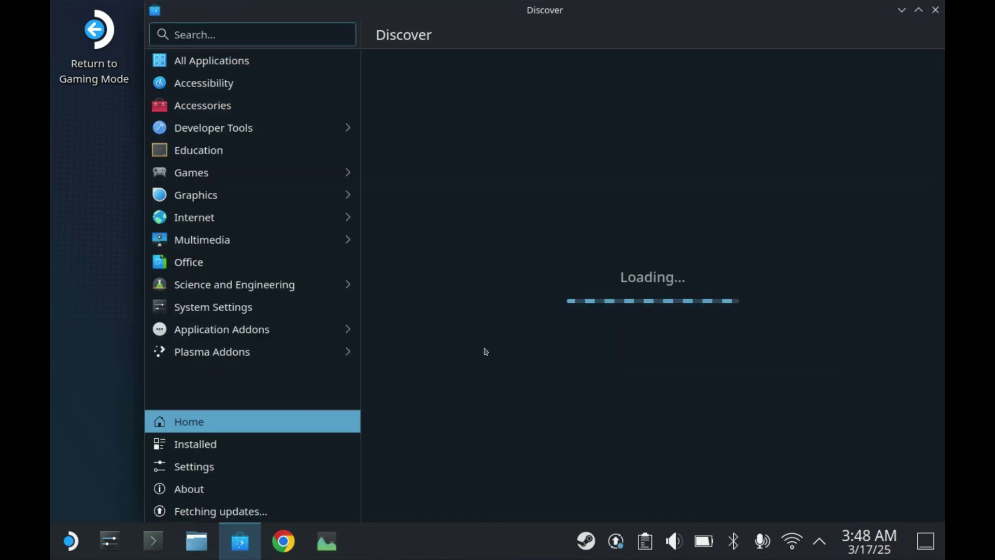
click(210, 32)
text(LLut)
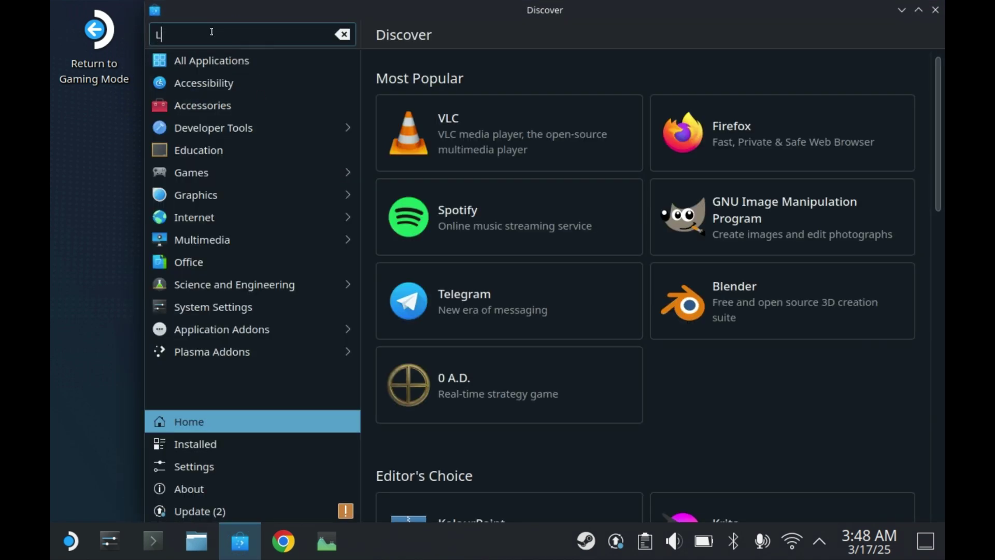
key(BackSpace)
key(BackSpace)
key(BackSpace)
text(utris)
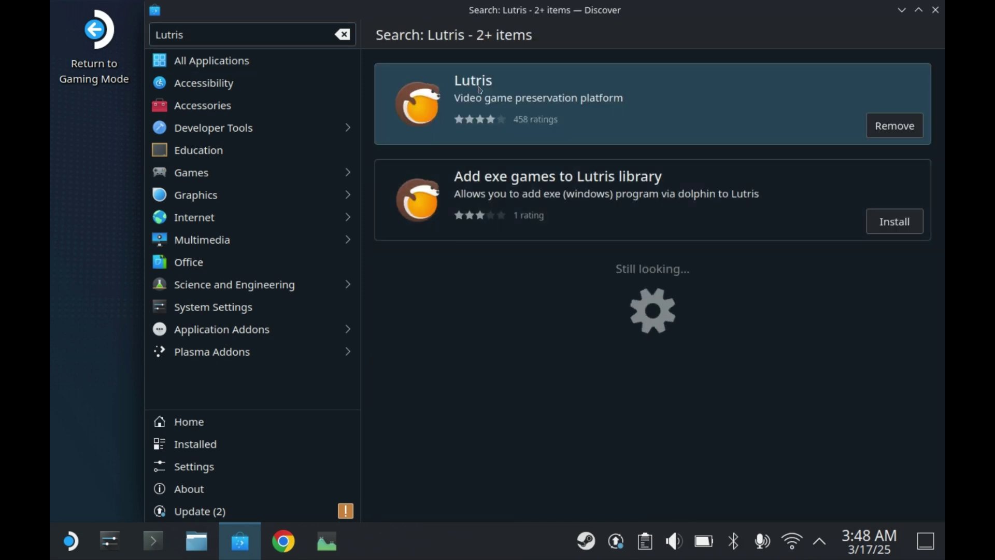
click(570, 93)
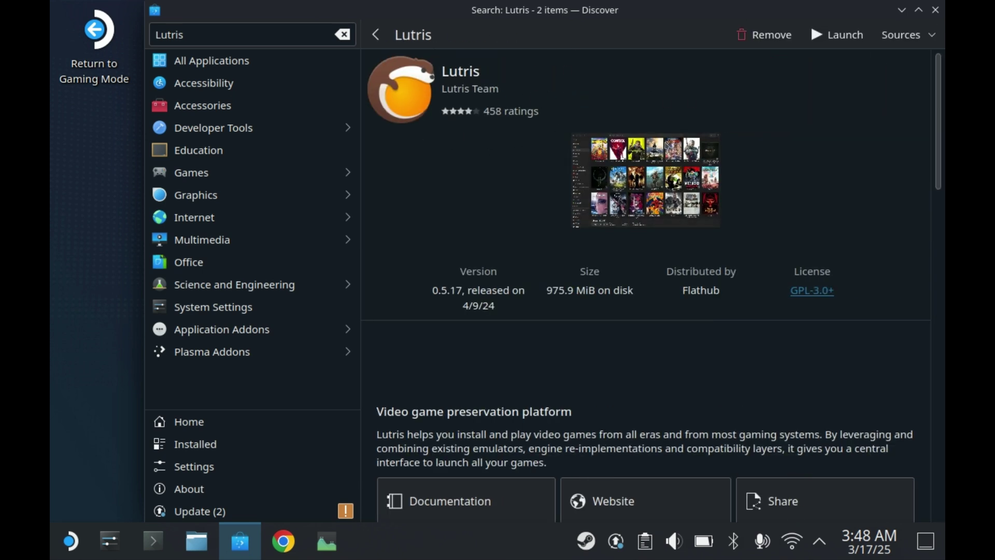
- Search Discover for Proton to find ProtonUp-Qt, and close the software center
click(237, 33)
text(Proton)
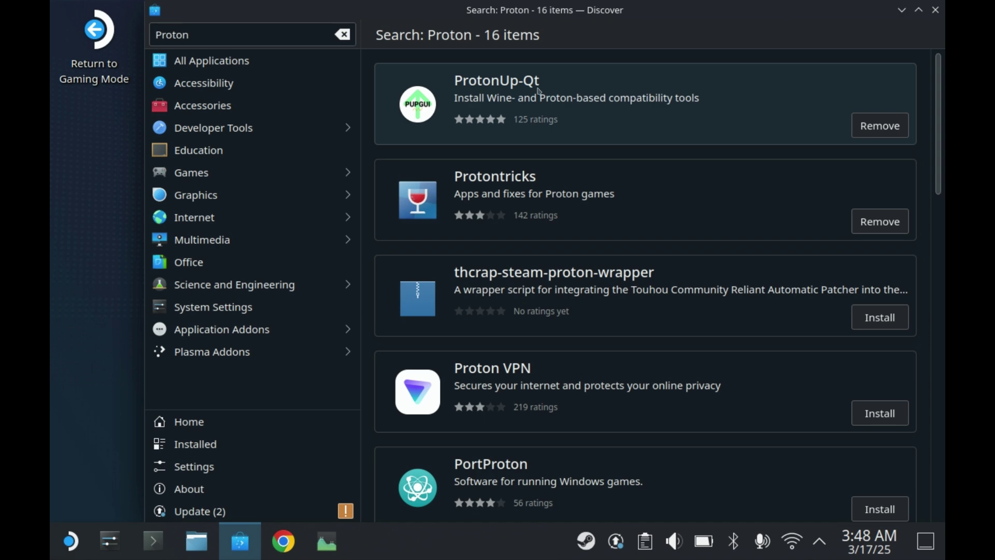
click(934, 10)
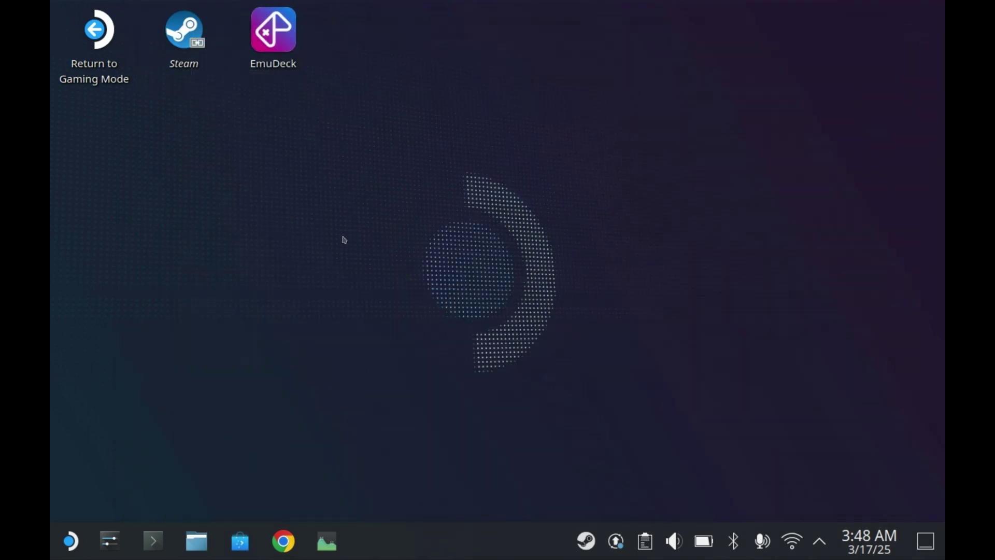
- Launch Lutris from the installed games applications
click(71, 542)
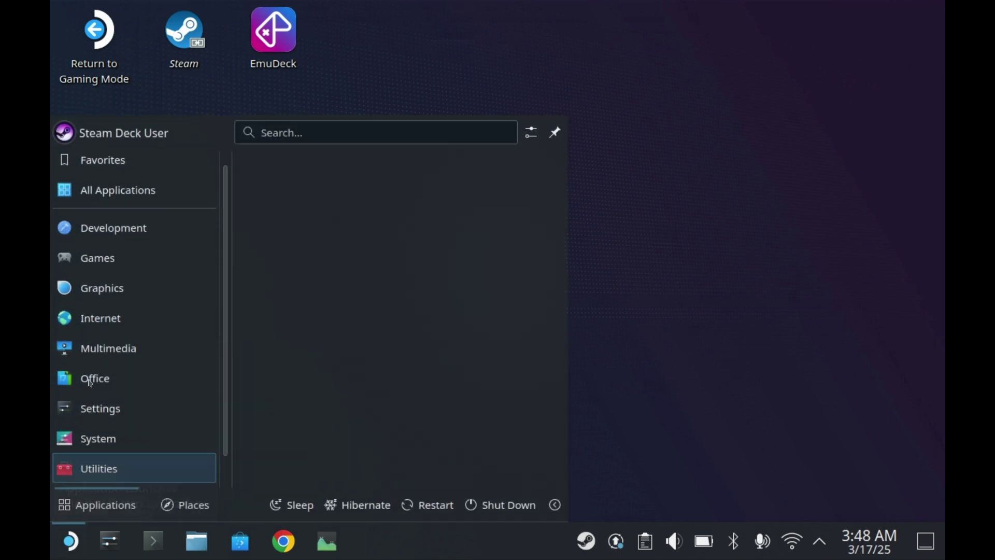
mouse_move(119, 260)
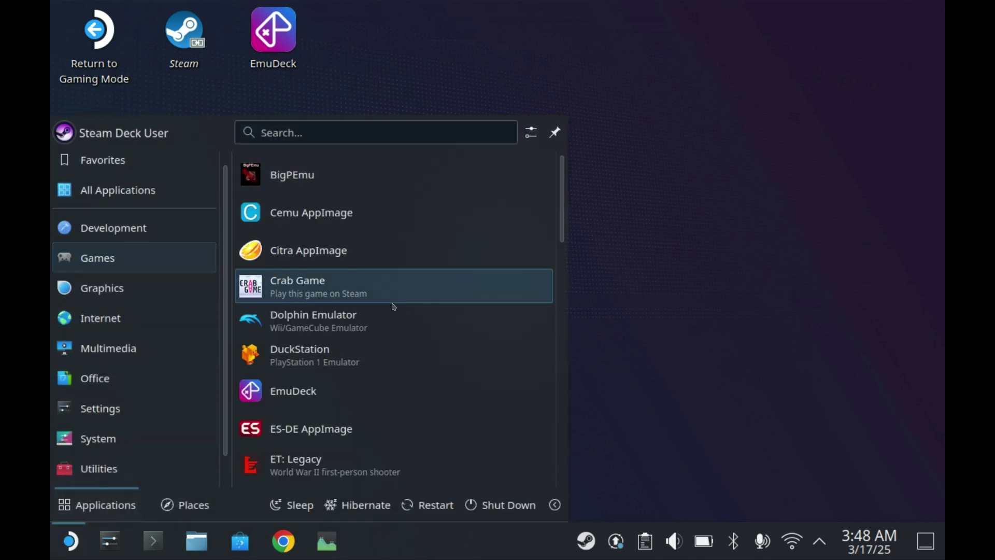
scroll(391, 291, down, 3)
click(315, 408)
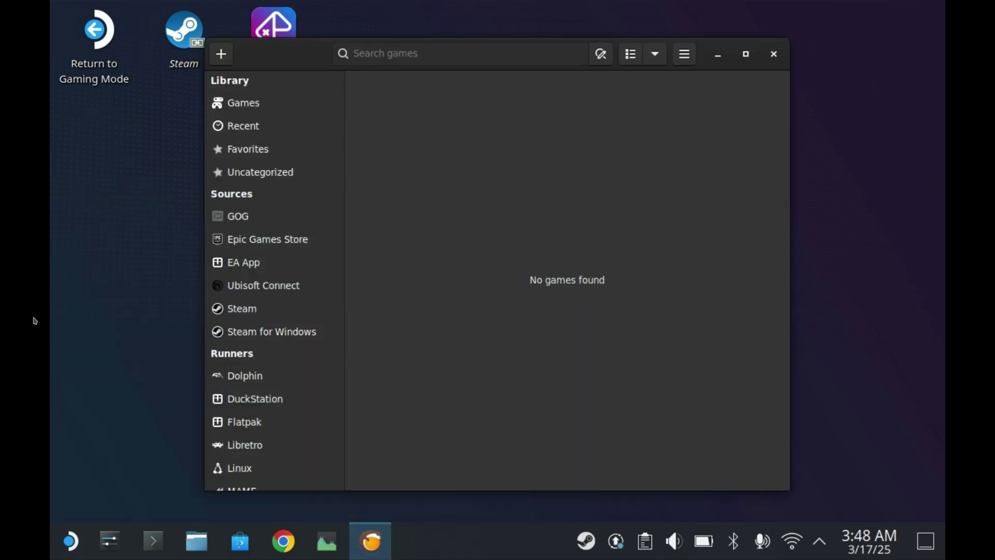
- Check the installed Wine versions for the Wine runner in Lutris and close the version manager
scroll(238, 327, down, 5)
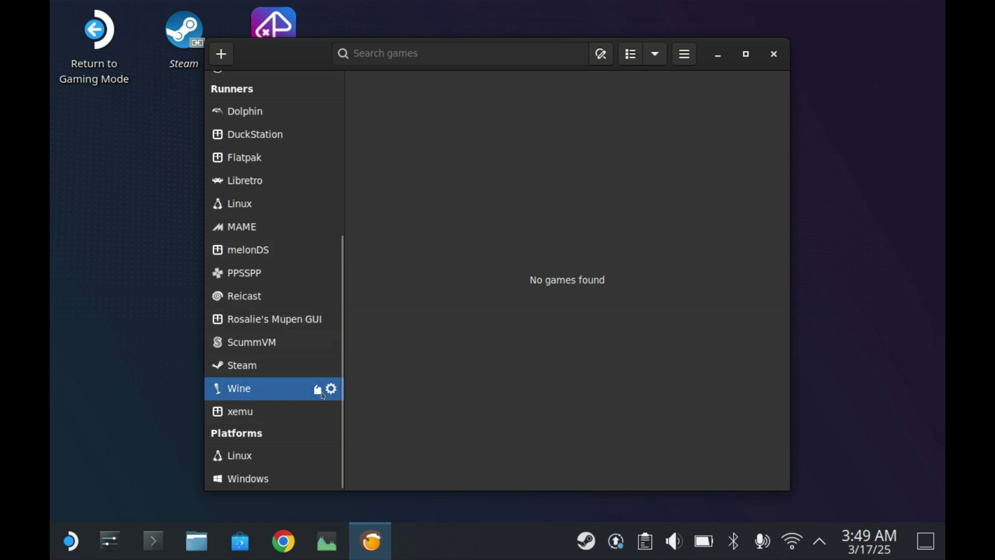
click(319, 390)
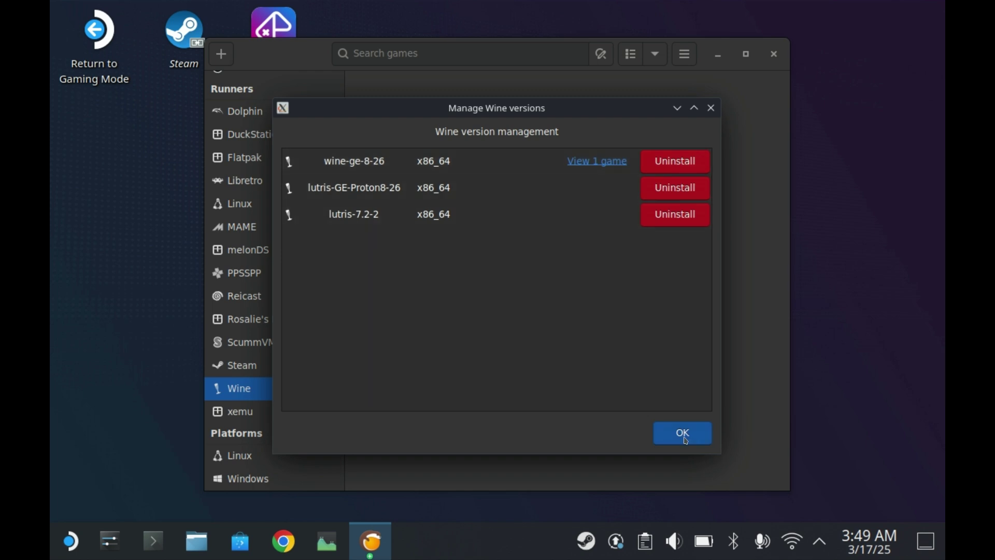
click(684, 436)
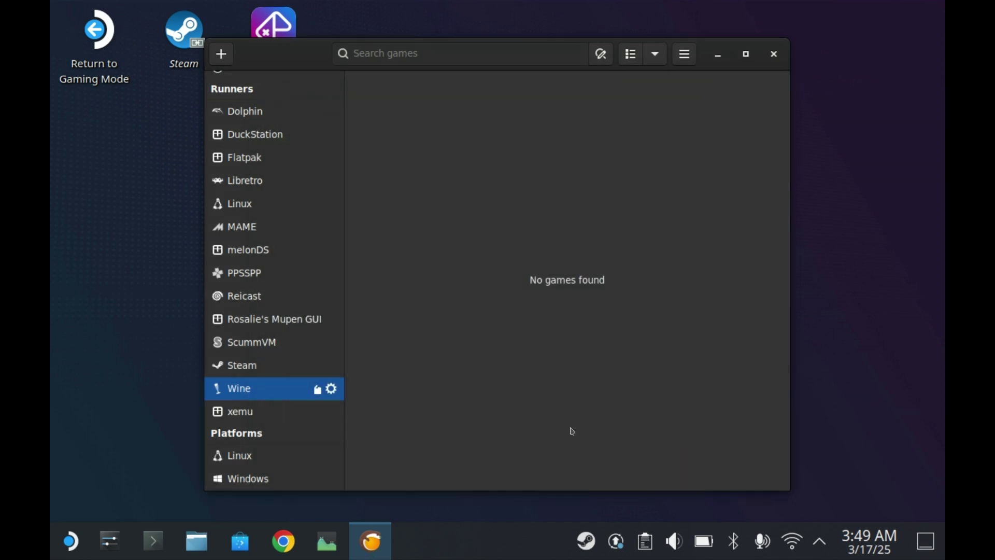
- Open the Wine runner's configuration and select wine-ge-8-26-x86_64 (default) as the Wine version
click(339, 392)
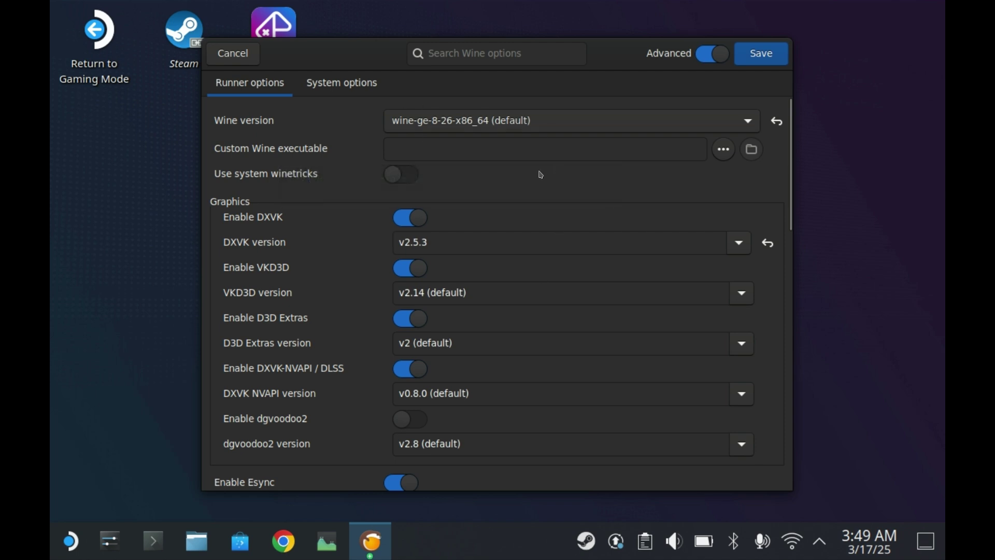
click(467, 125)
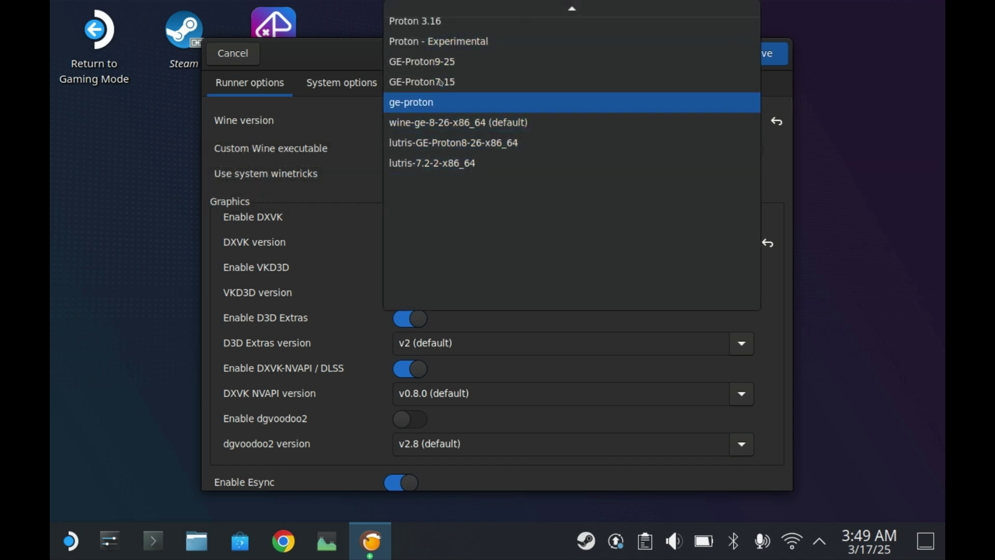
click(437, 129)
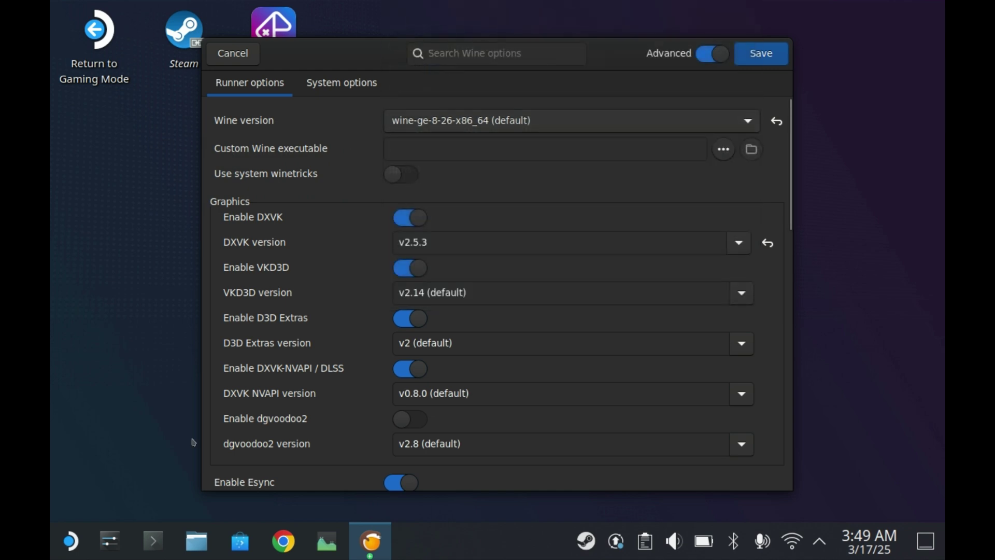
- Launch ProtonUp-Qt from the utilities and set its install target to Lutris Flatpak
click(70, 540)
click(162, 263)
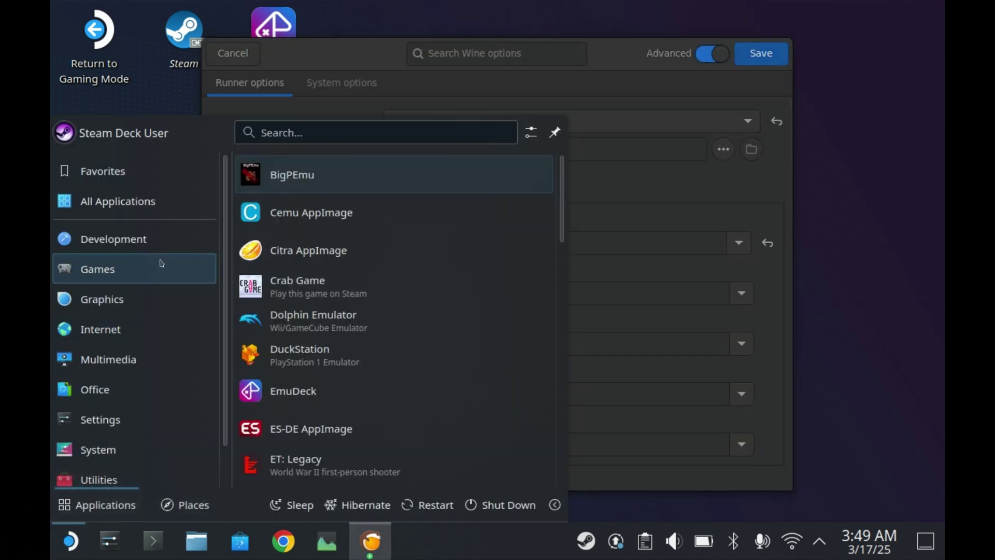
click(140, 445)
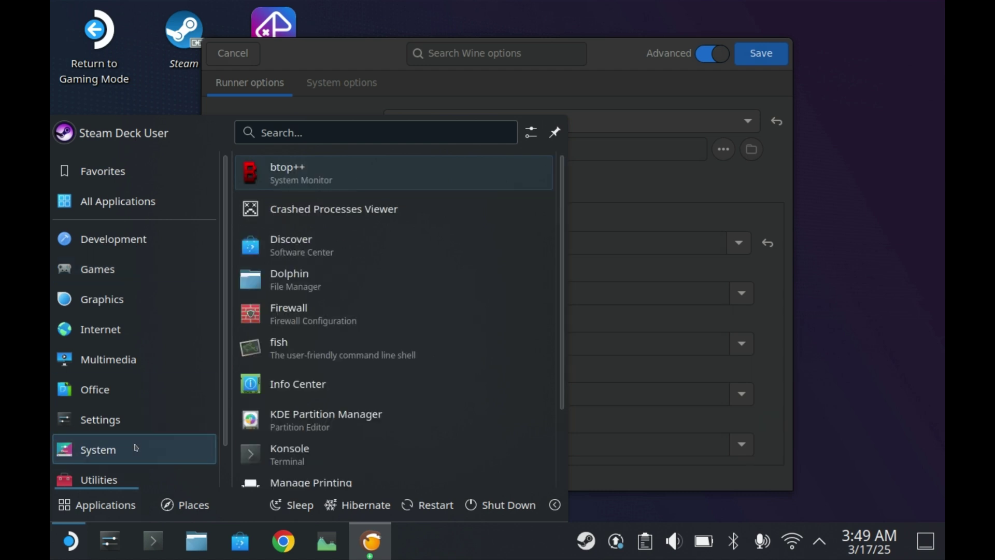
click(135, 477)
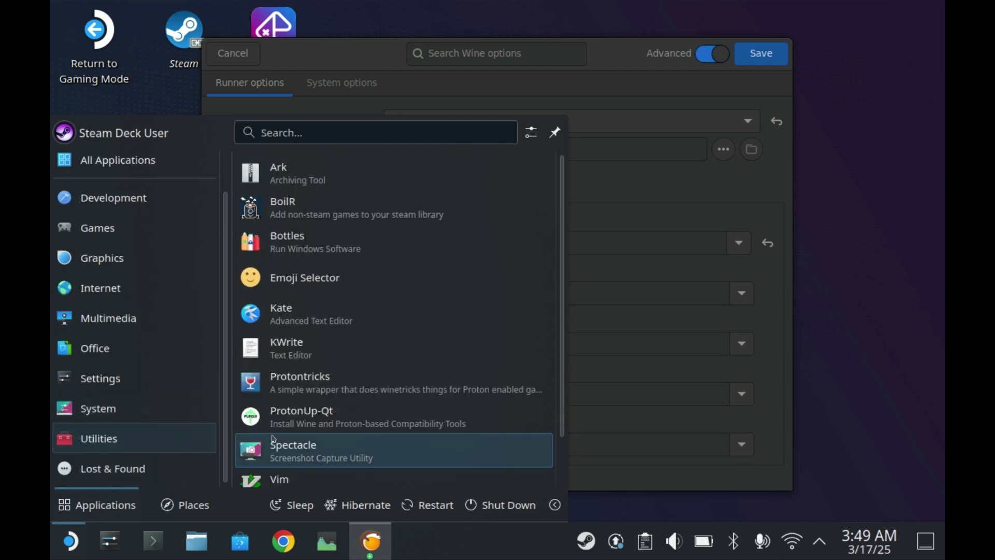
click(321, 419)
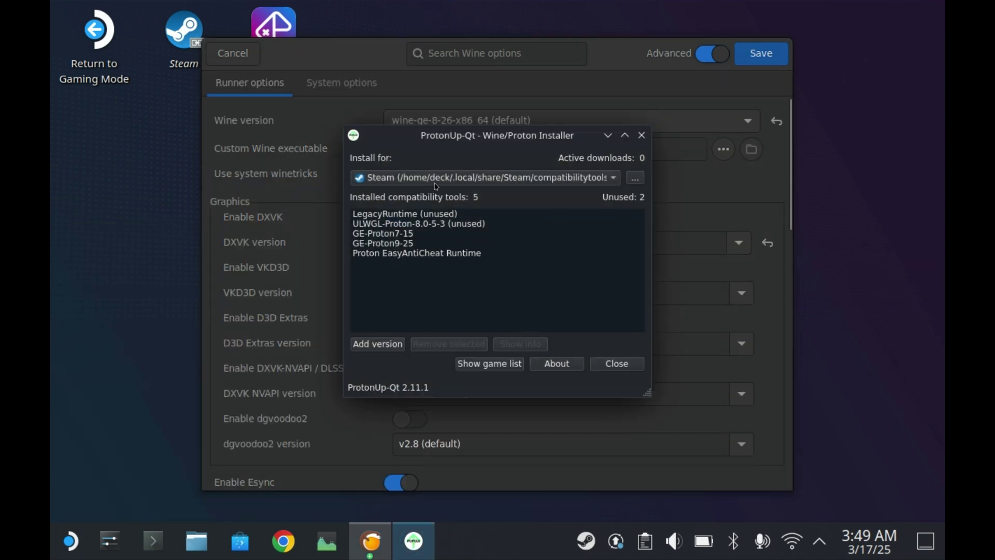
click(378, 178)
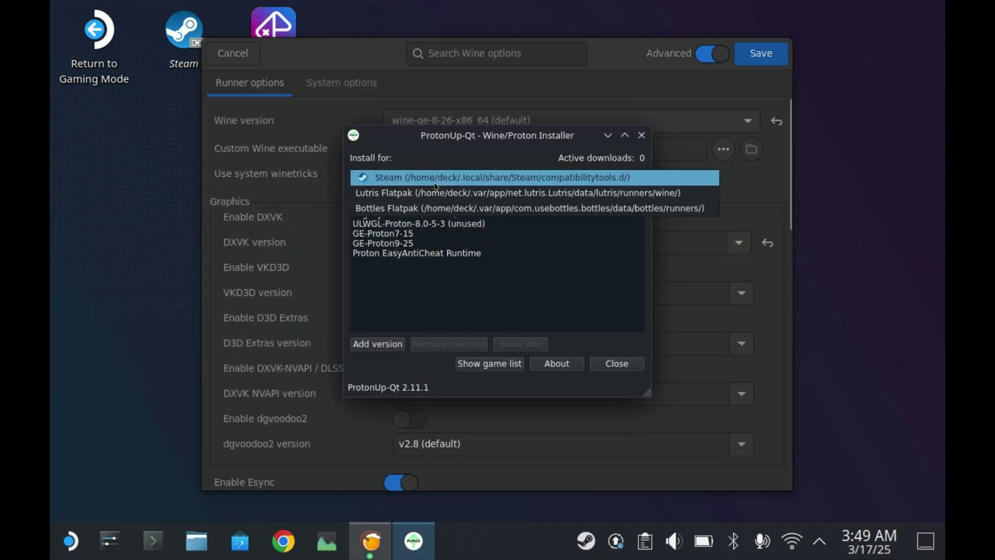
click(374, 193)
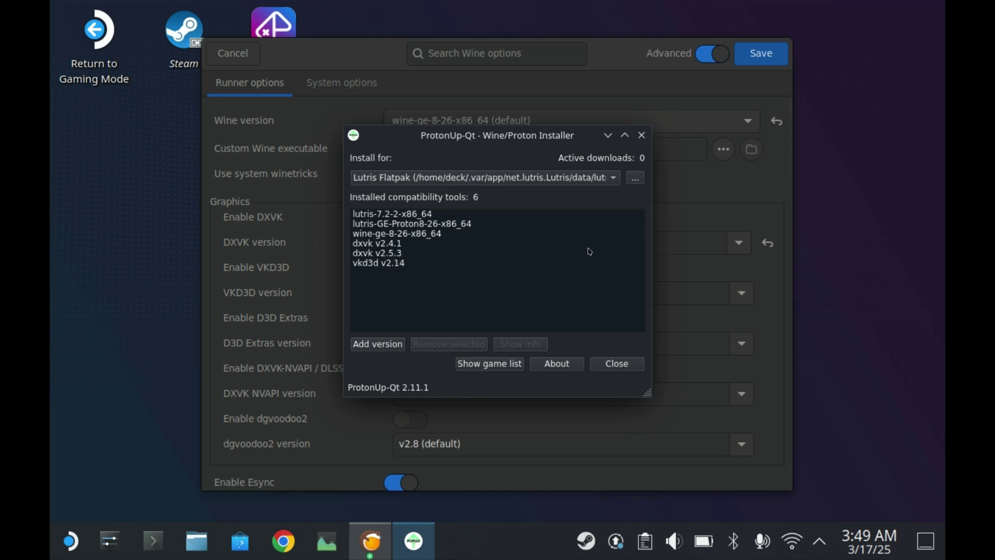
- Start adding a compatibility tool, choose DXVK, and look through its available versions
click(379, 346)
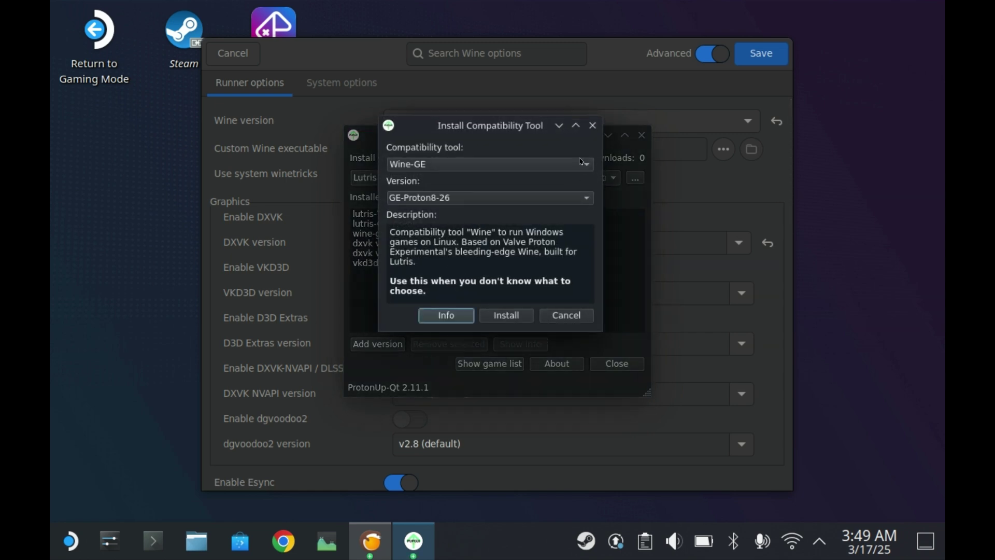
click(582, 163)
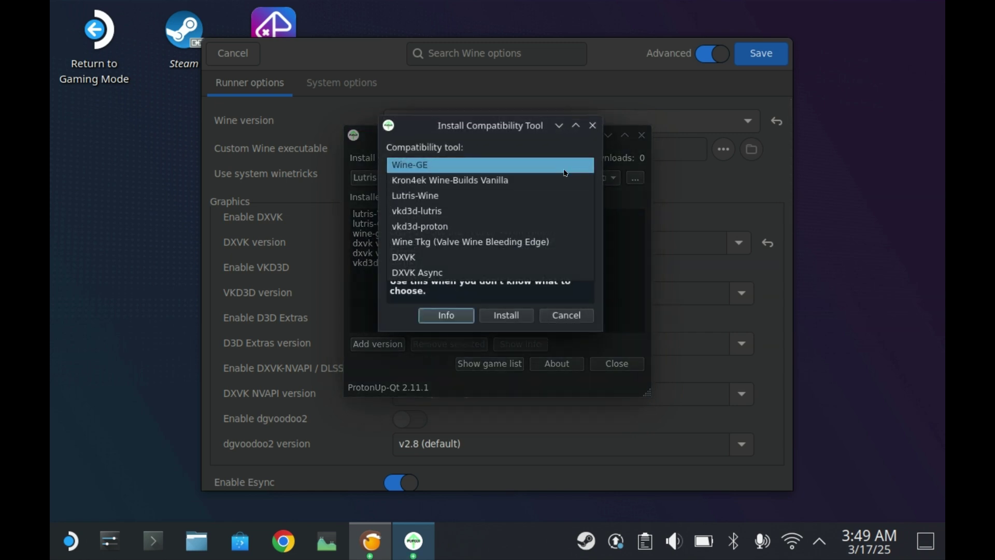
click(420, 261)
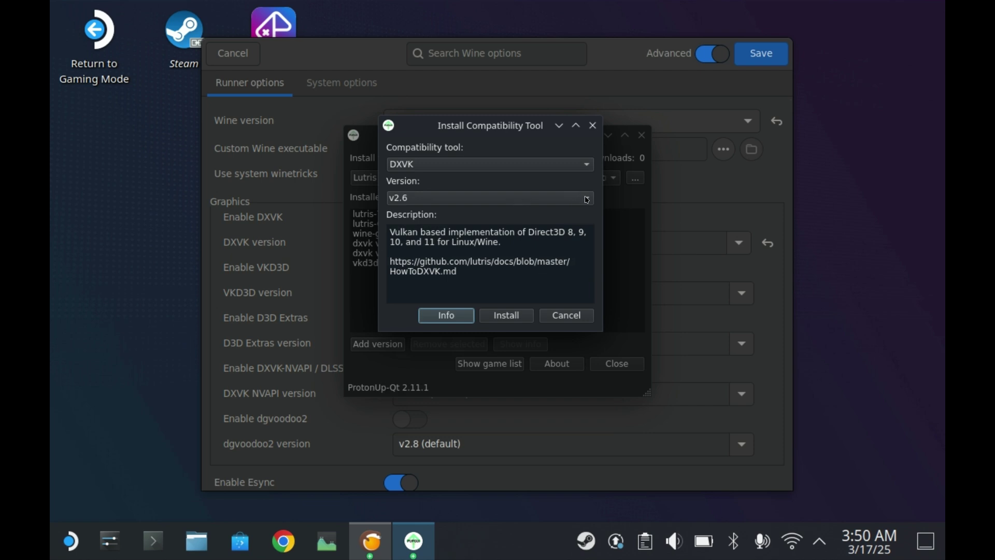
click(587, 199)
scroll(539, 254, down, 4)
scroll(534, 258, up, 4)
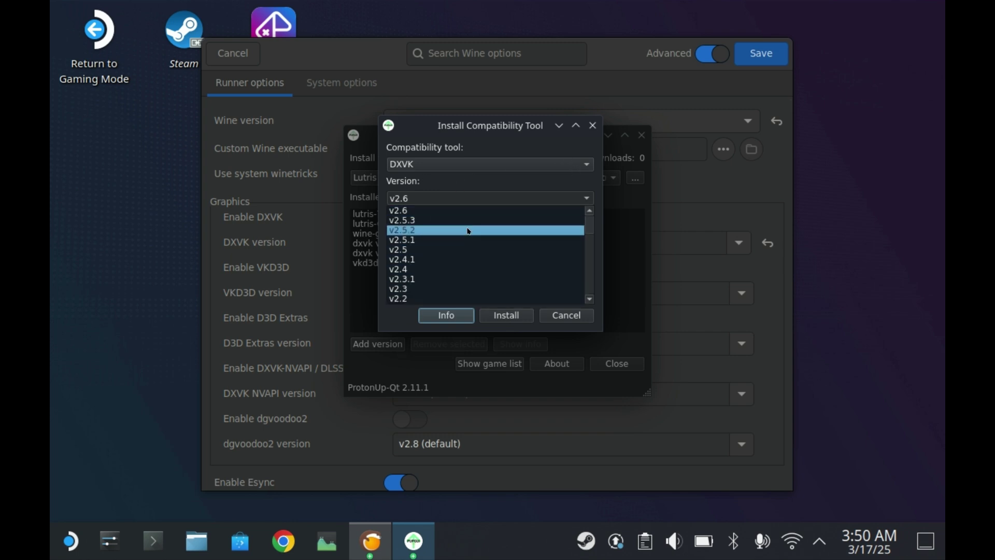
click(576, 316)
- Select Wine-GE as the compatibility tool, look at its versions, and close ProtonUp-Qt without installing
click(460, 160)
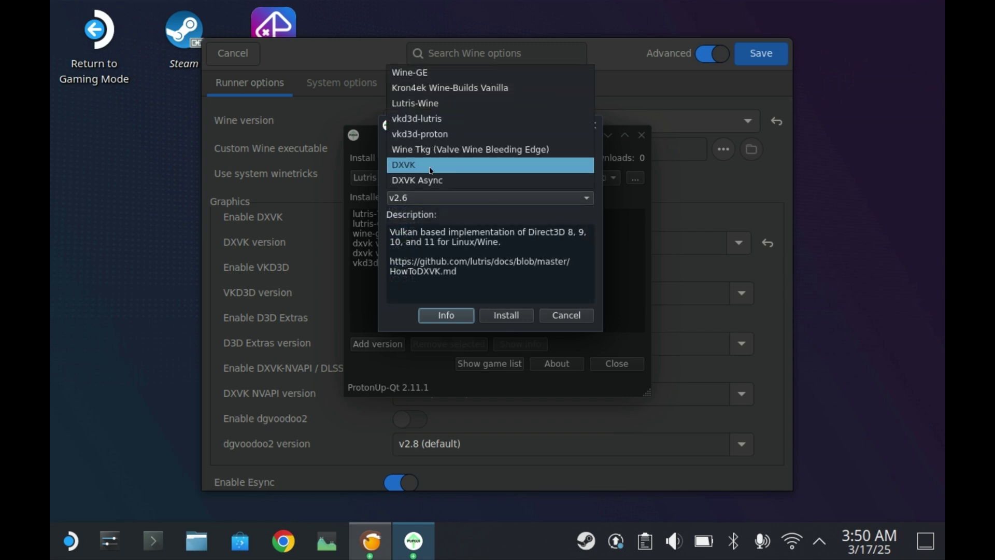
click(446, 70)
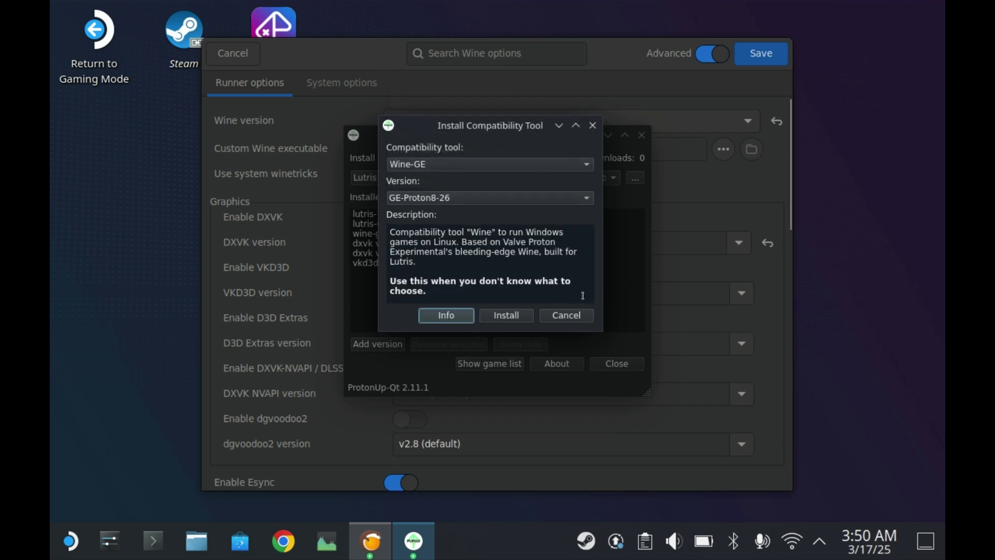
click(525, 200)
click(573, 317)
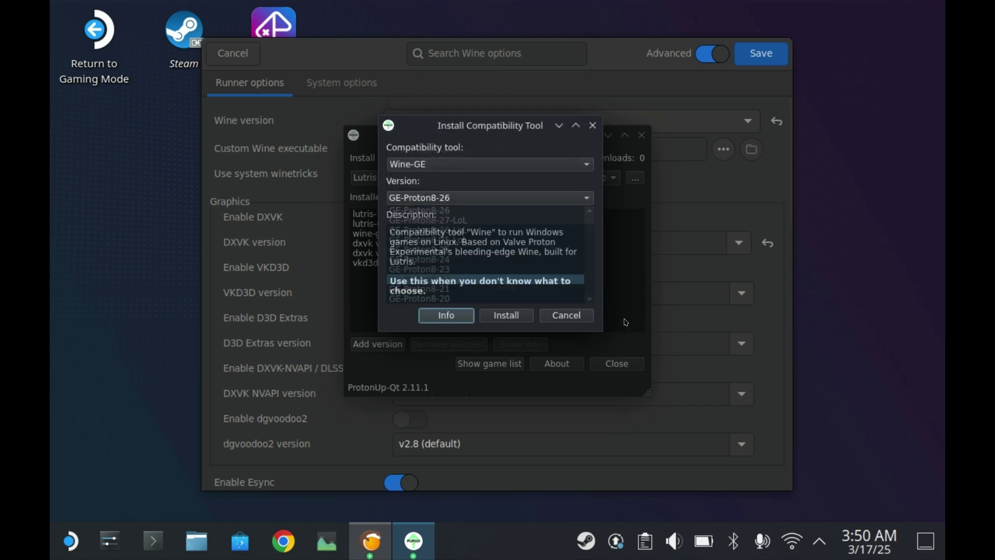
click(641, 135)
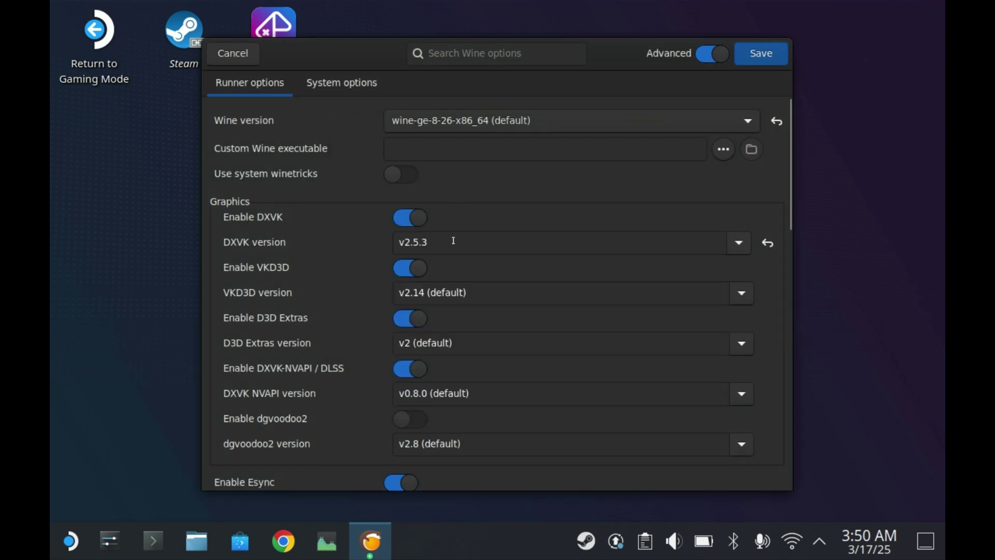
- Review the Wine and DXVK version choices and save the Wine runner options with wine-ge-8-26-x86_64 and DXVK v2.5.3
click(474, 130)
click(342, 129)
click(737, 243)
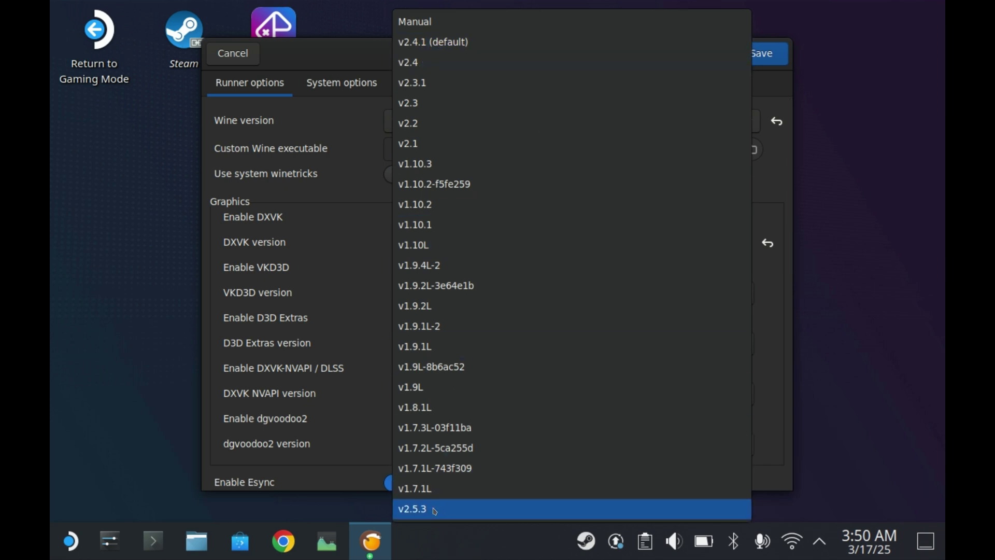
click(339, 173)
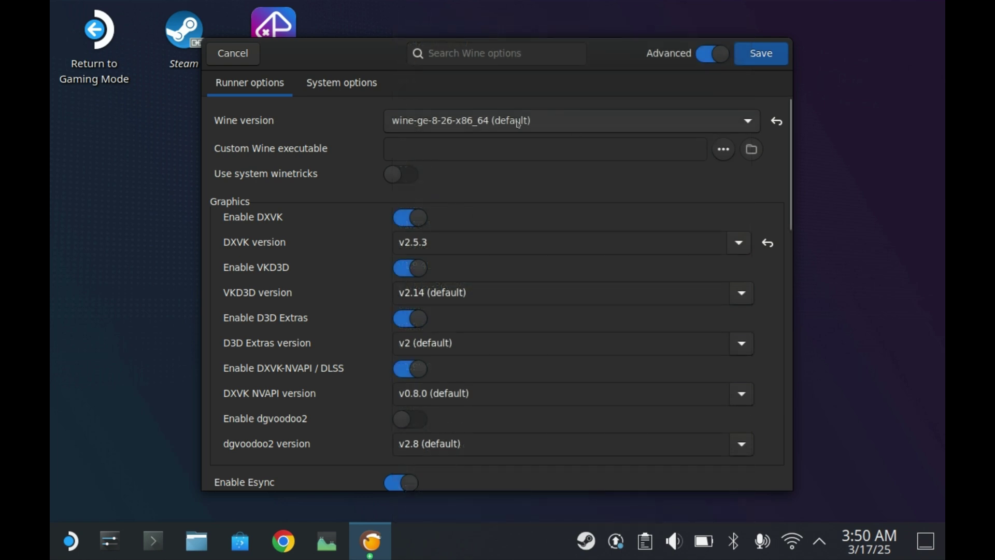
click(784, 61)
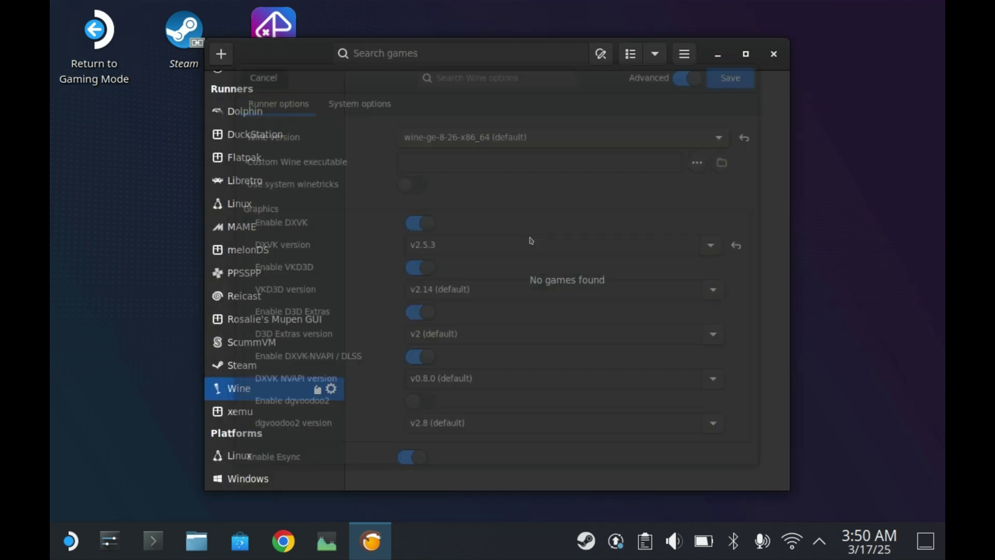
- Search the Lutris website for "Halo 2" and open the installers offered for the 2004 Halo 2 game
click(221, 55)
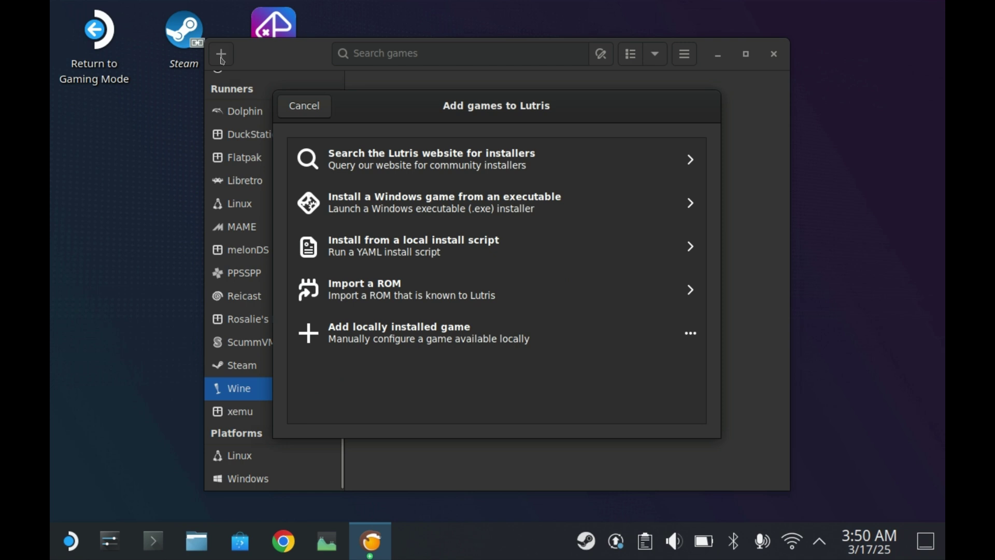
click(405, 157)
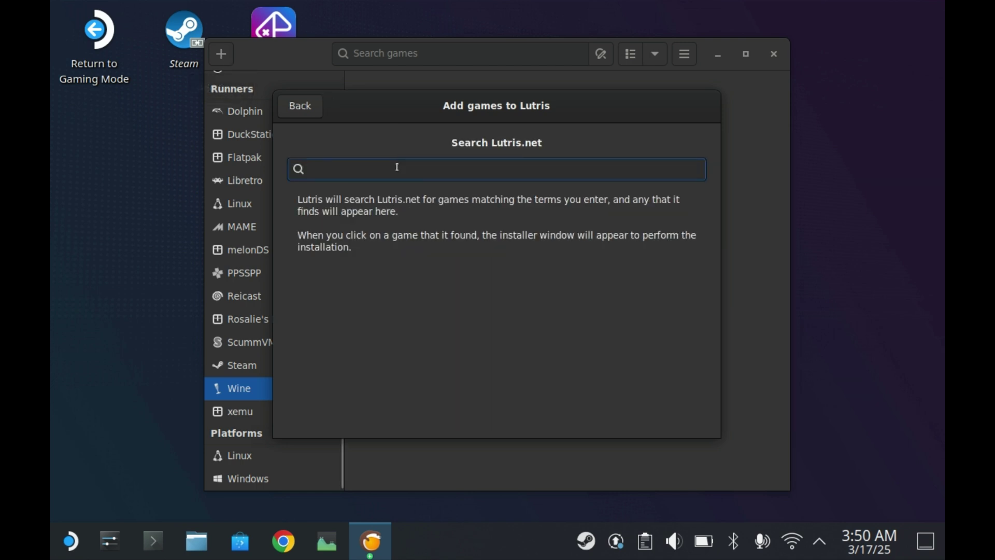
text(Halo 2)
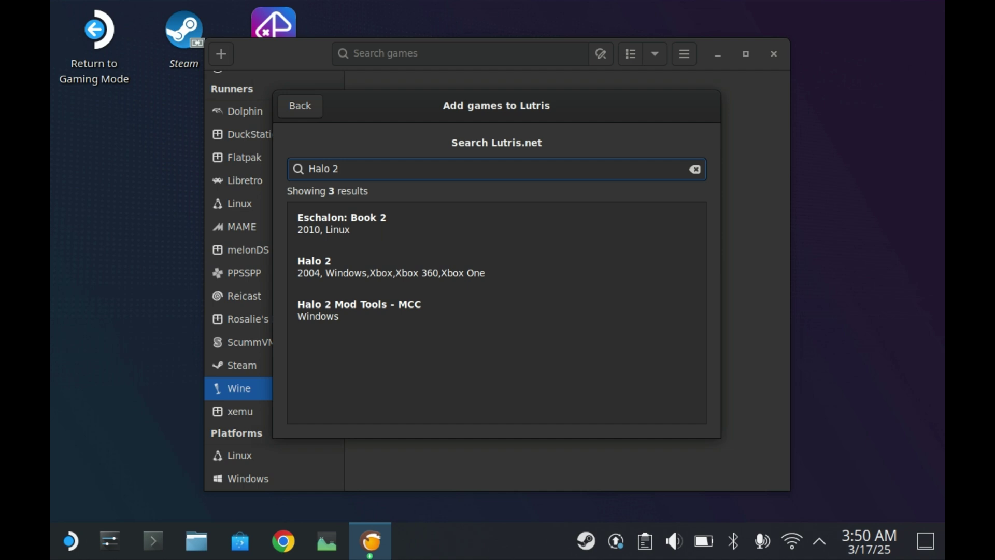
click(347, 271)
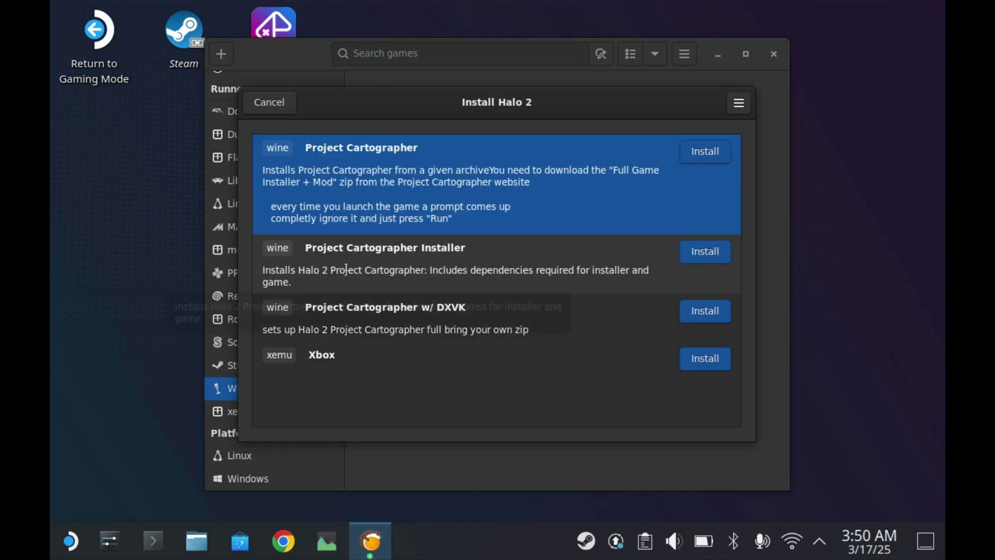
- Choose the Project Cartographer Installer and accept /home/deck/Games/halo-2 as the installation directory without creating shortcuts
click(429, 258)
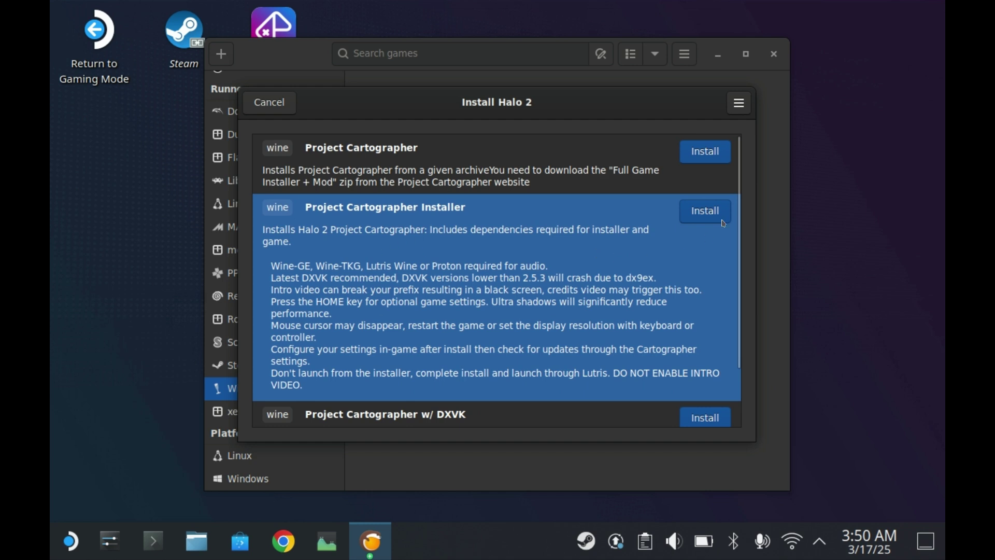
click(706, 211)
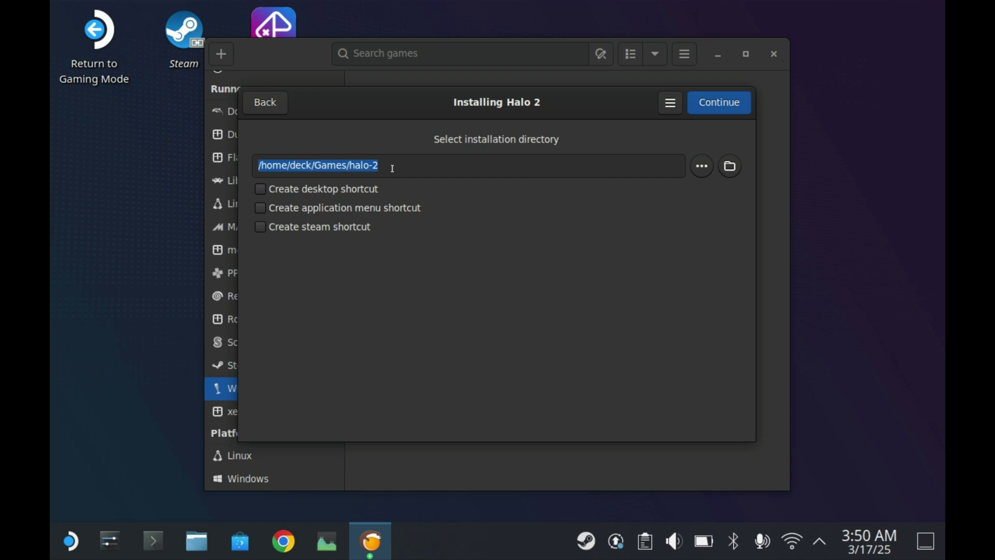
click(721, 110)
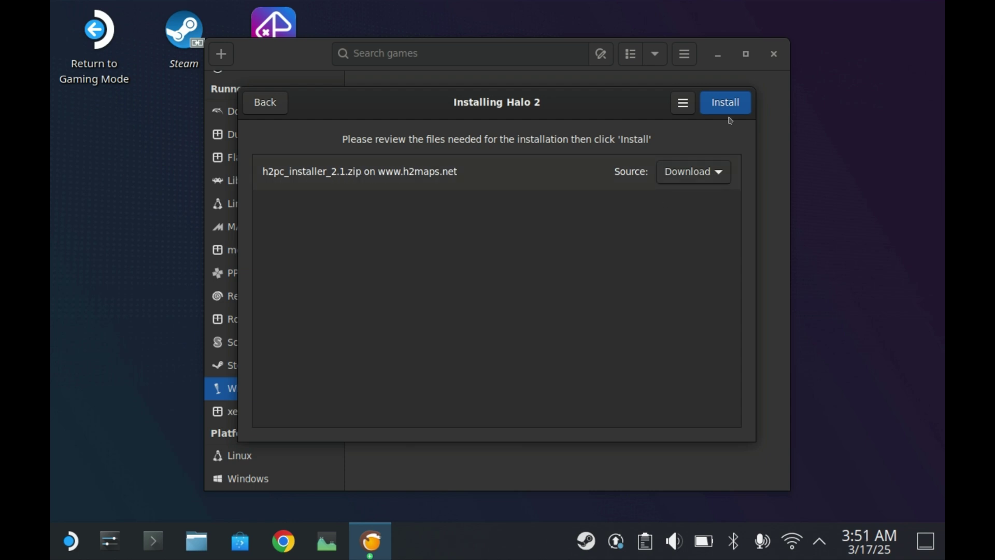
- Use the local file h2pc_installer_2.1.zip from Downloads as the installer source and start the installation
click(720, 172)
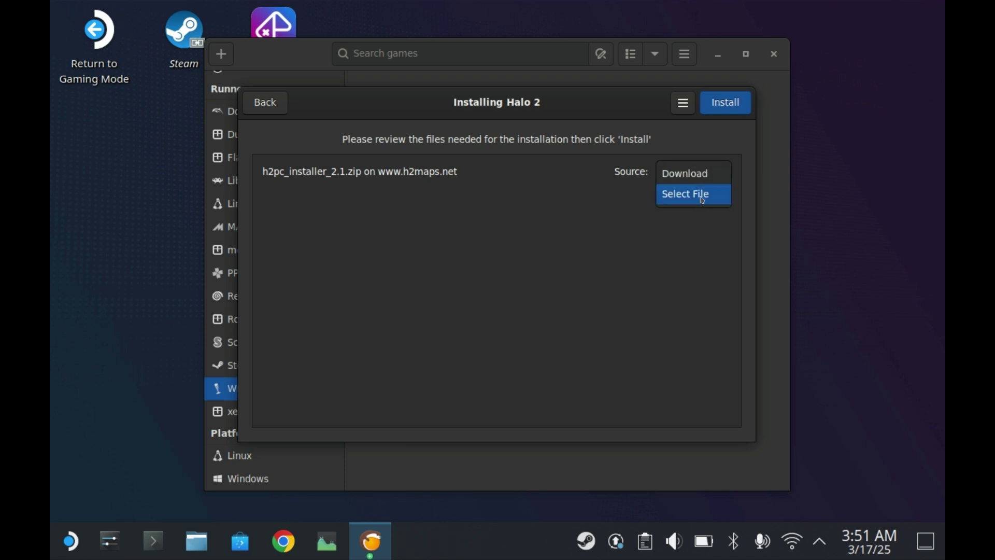
click(704, 200)
click(564, 188)
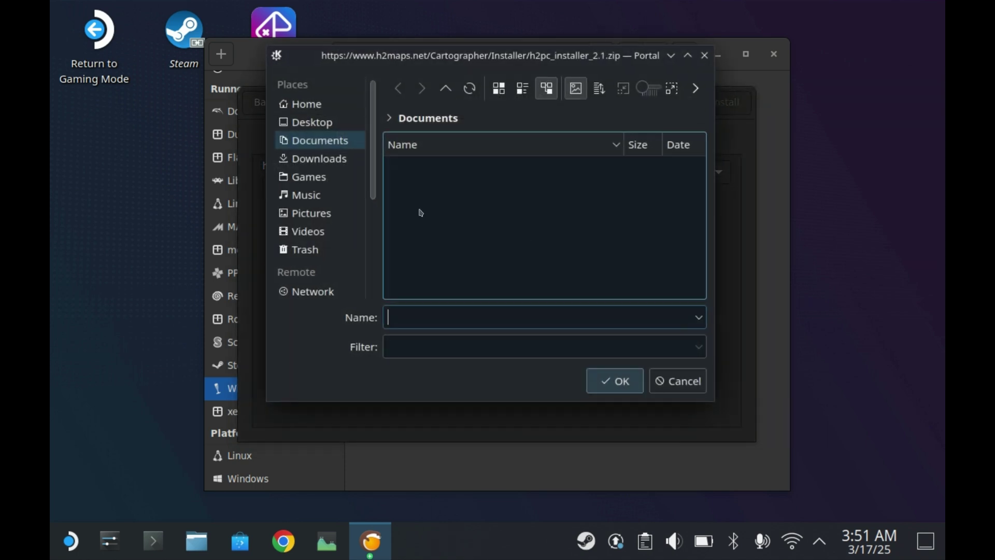
click(313, 158)
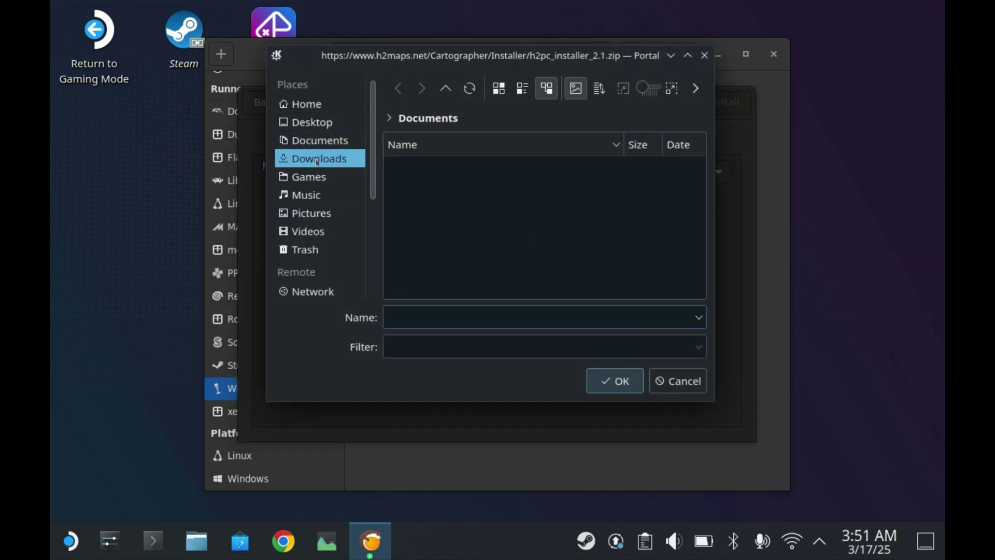
click(466, 198)
click(614, 381)
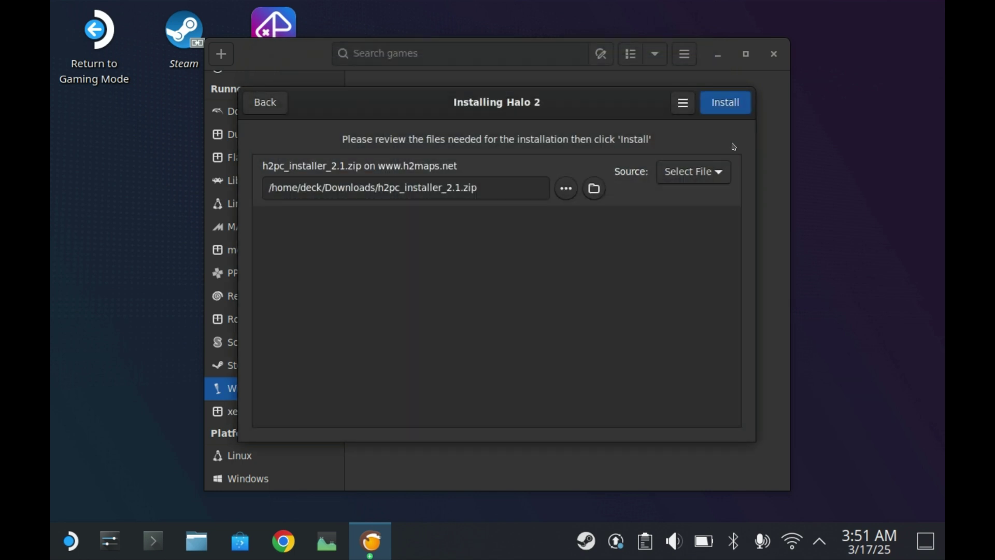
click(731, 103)
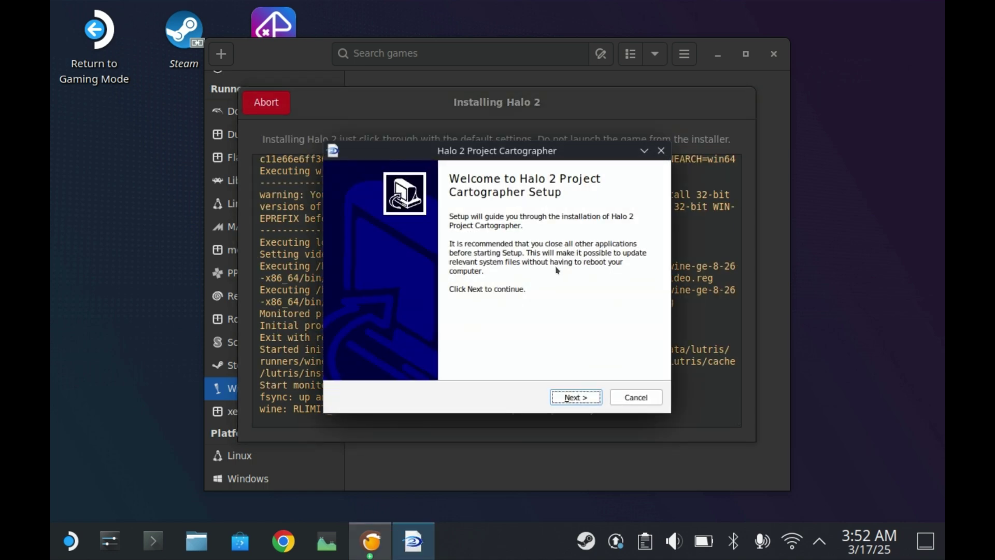
- Proceed through the Project Cartographer setup, keeping C:\Games\Halo 2 Project Cartographer and the default Start Menu folder, and start installing
click(585, 393)
drag(645, 241, 645, 305)
click(355, 362)
click(595, 396)
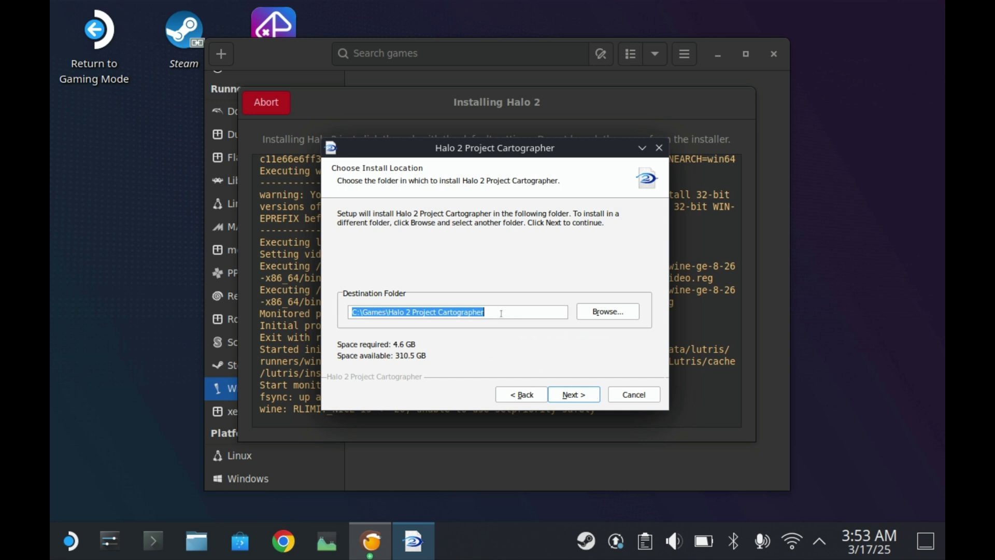
click(579, 398)
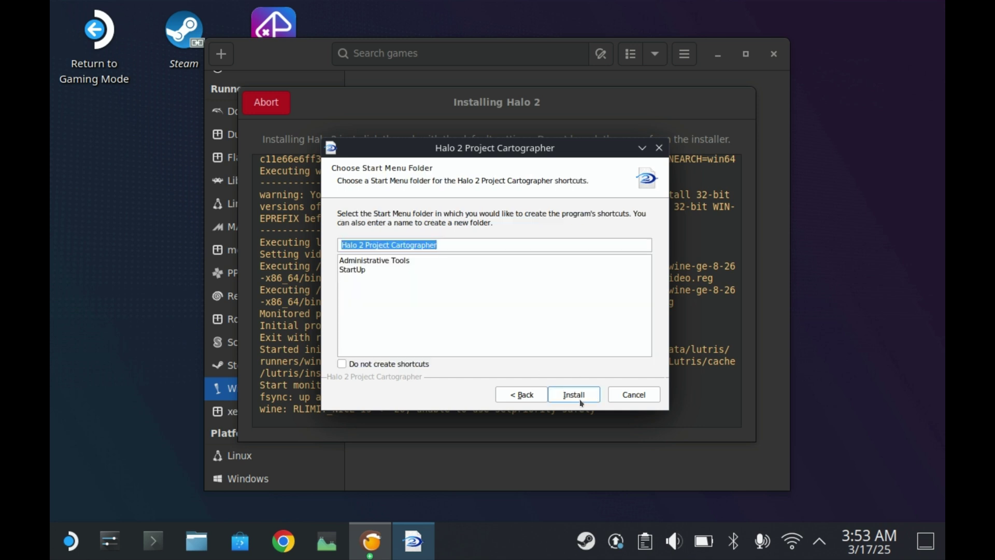
click(590, 400)
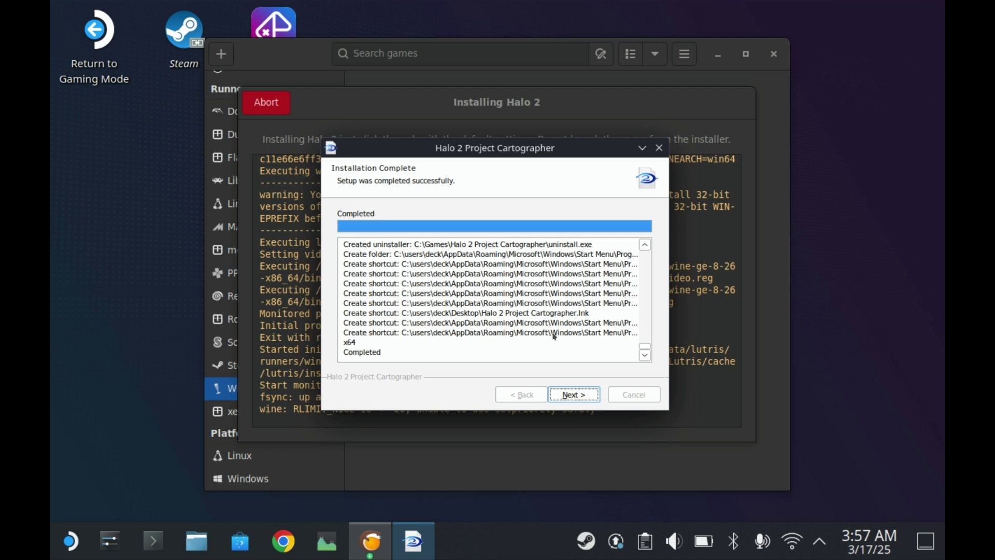
- Finish the Project Cartographer setup with running Halo 2 disabled, and close the Lutris installation window without launching
click(584, 397)
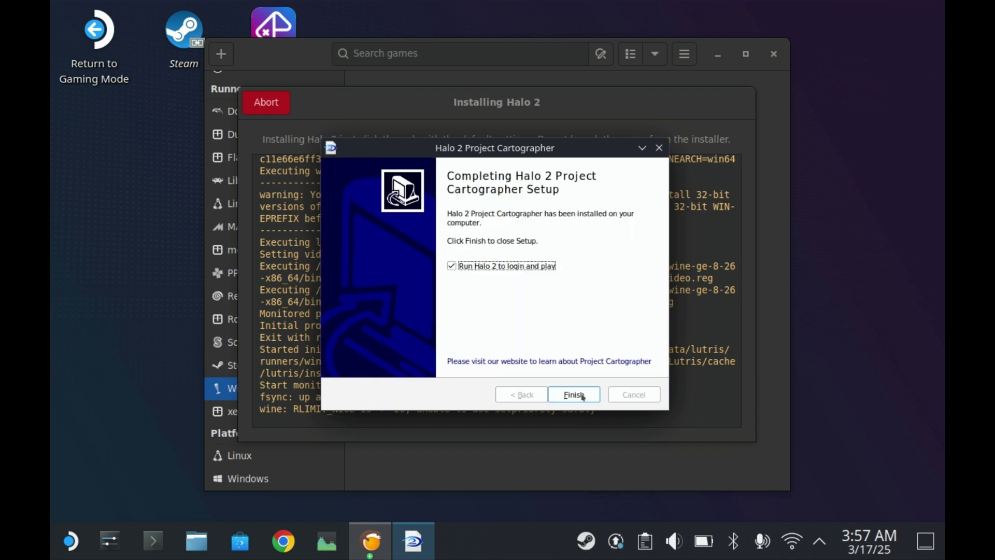
click(451, 265)
click(575, 395)
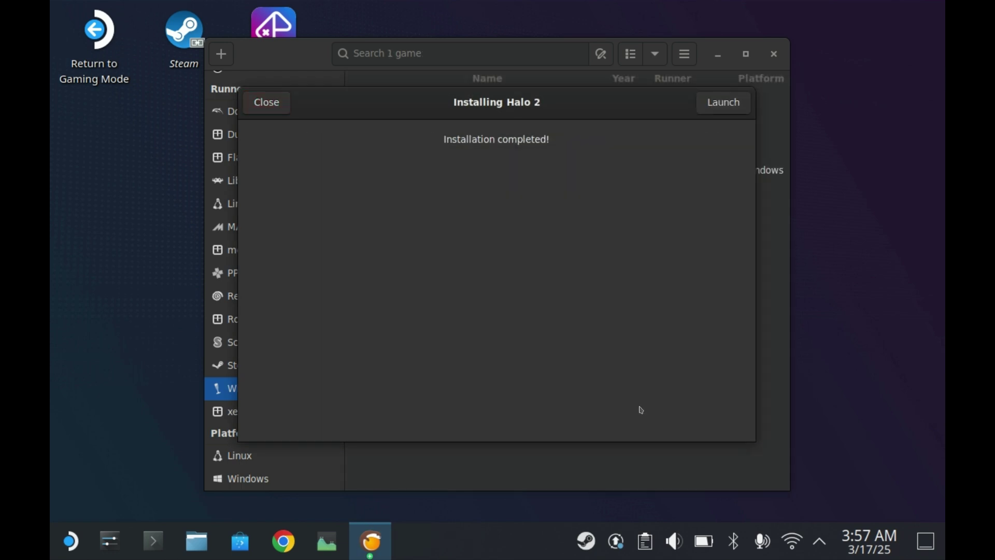
click(279, 109)
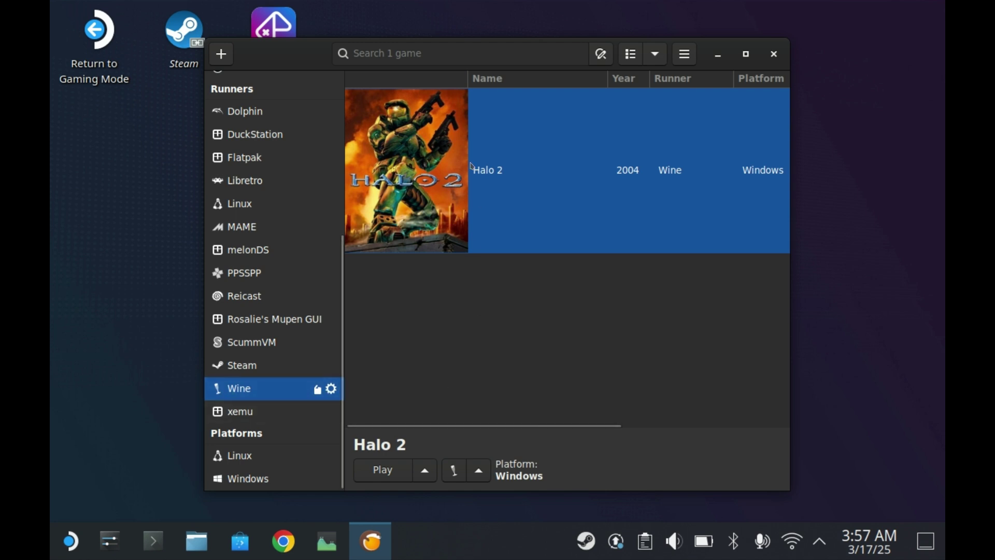
- Review Halo 2's game options and runner options, including the Wine and DXVK versions, and leave the configuration without saving
click(425, 470)
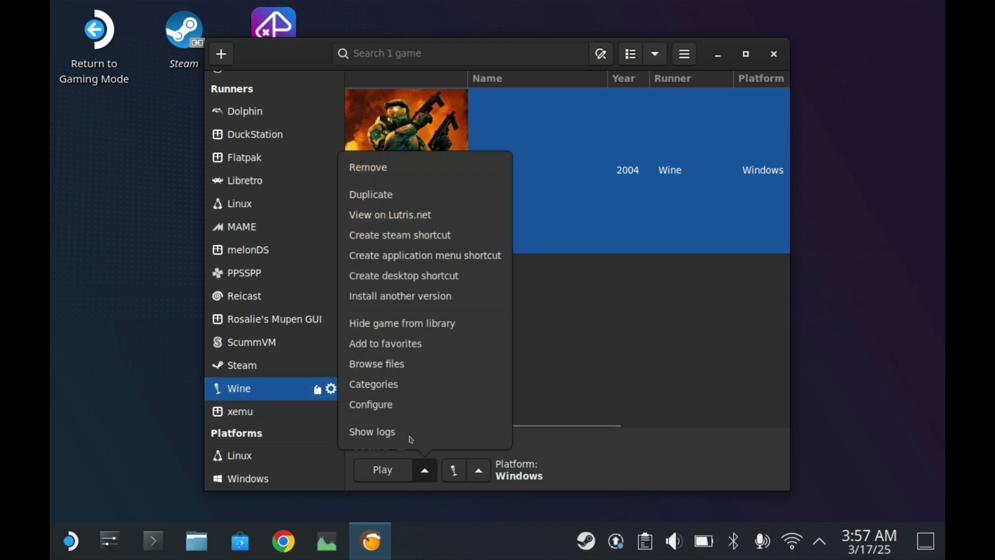
click(398, 409)
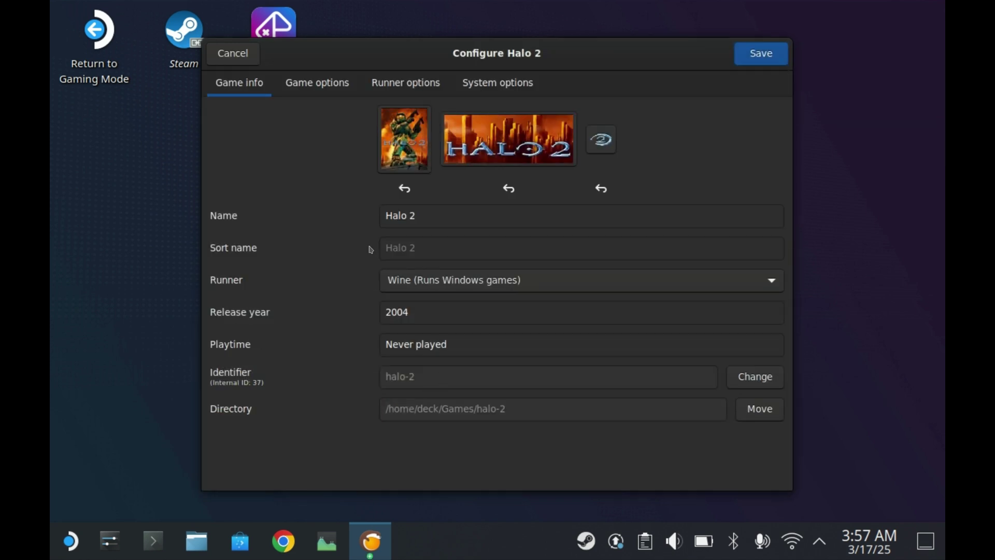
click(339, 93)
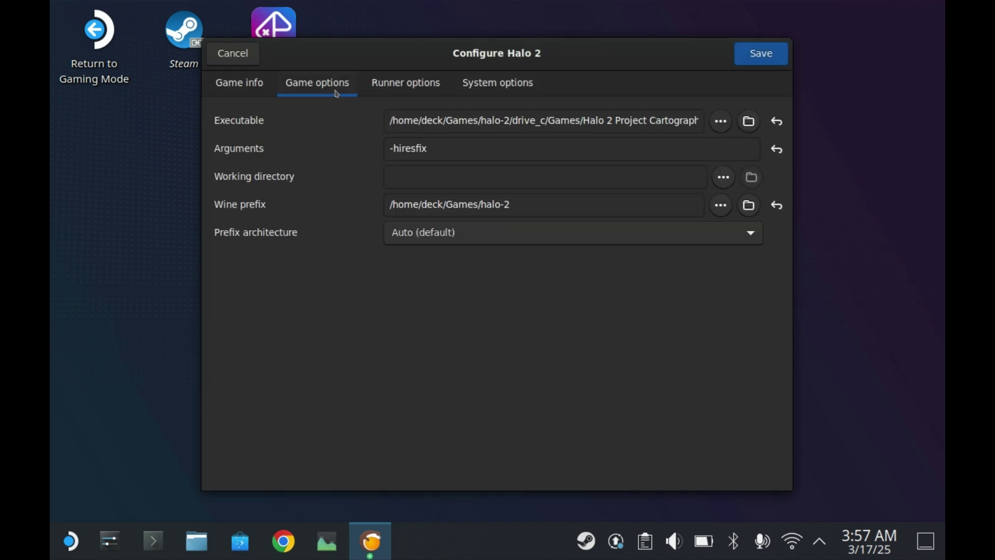
click(419, 91)
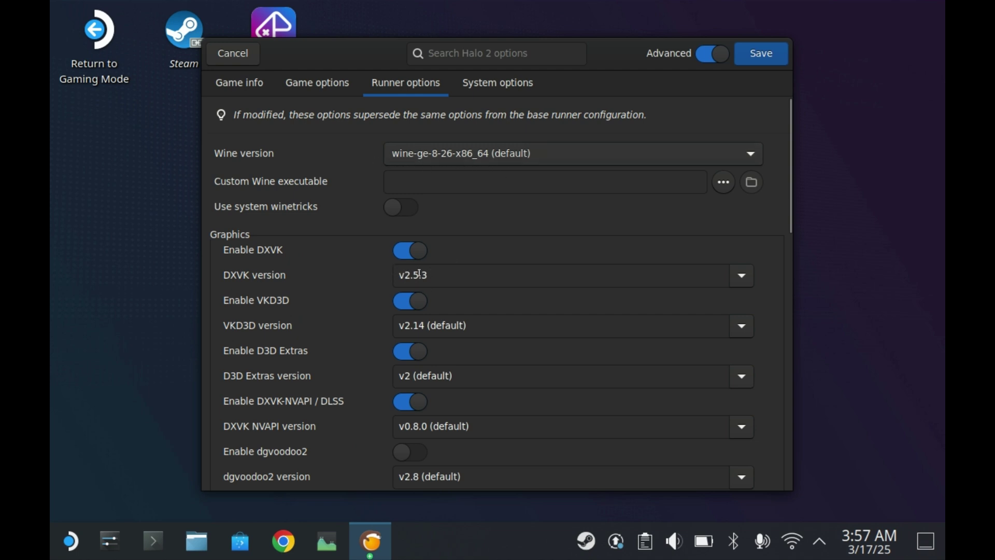
click(233, 54)
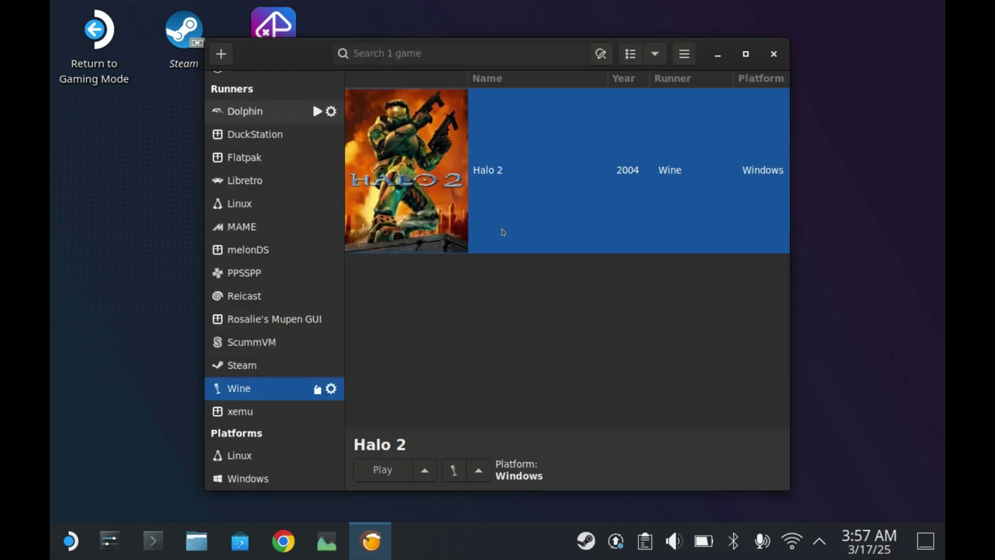
- Launch Halo 2, suppress the compatibility message for future launches, and run the game anyway
click(390, 477)
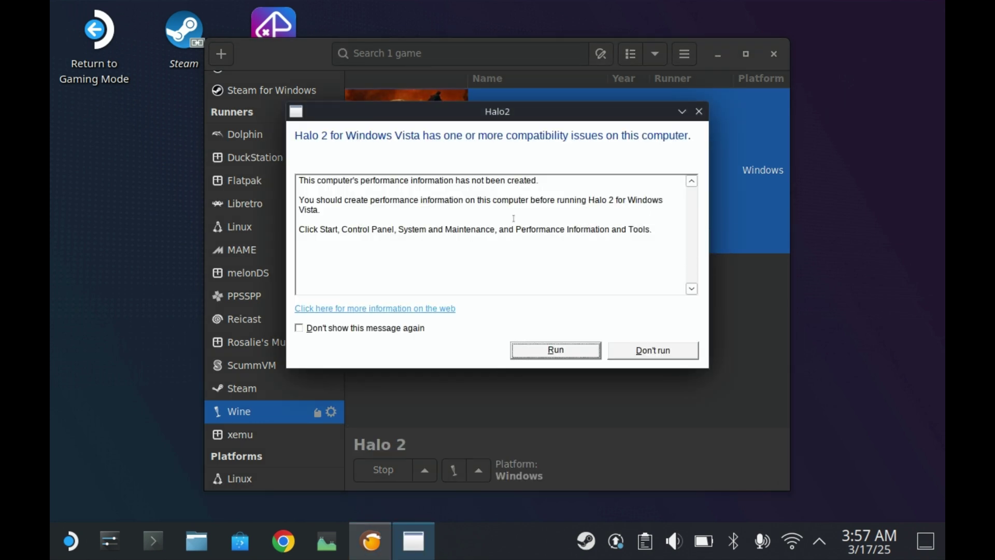
click(308, 329)
click(564, 356)
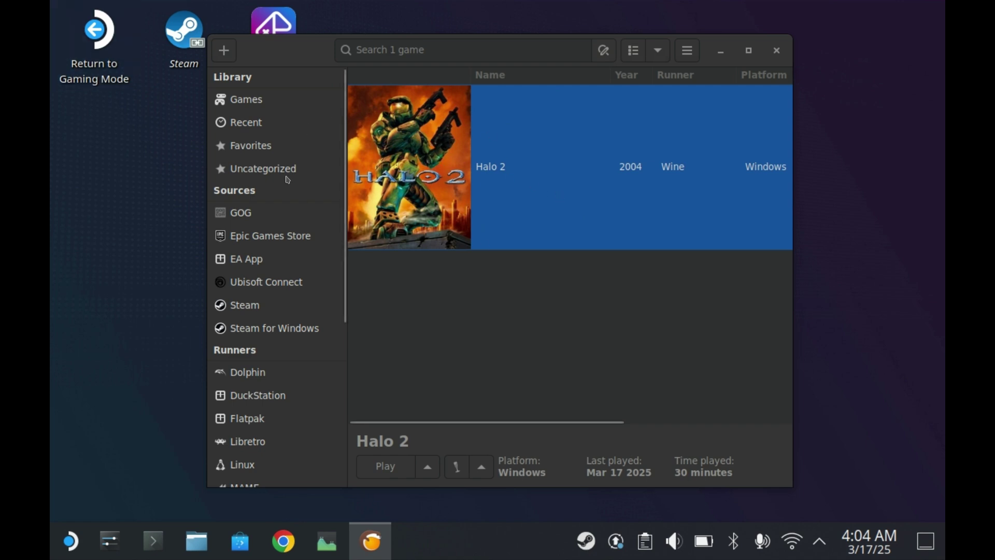
- Check the Steam shortcut option for Halo 2, close Lutris, and return to Gaming Mode
right_click(447, 182)
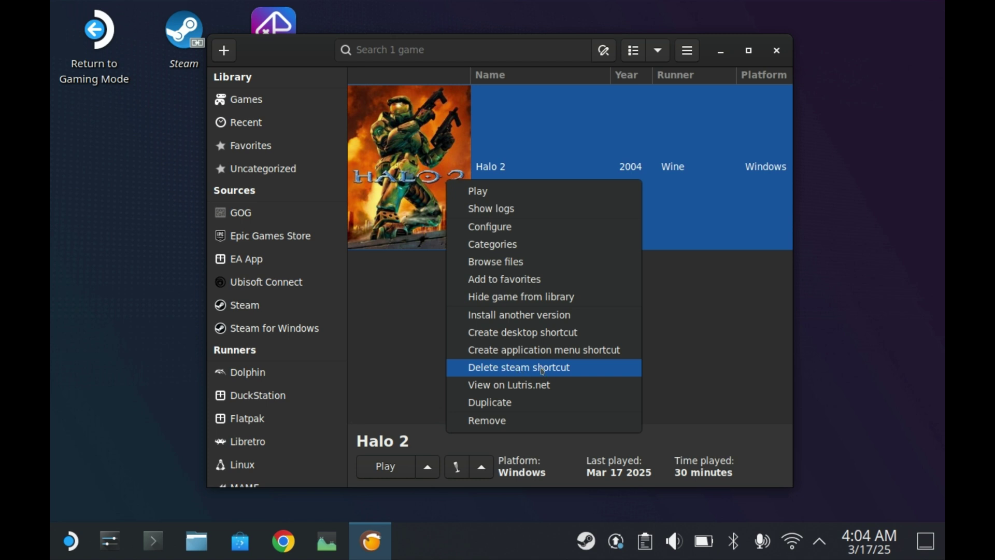
click(517, 369)
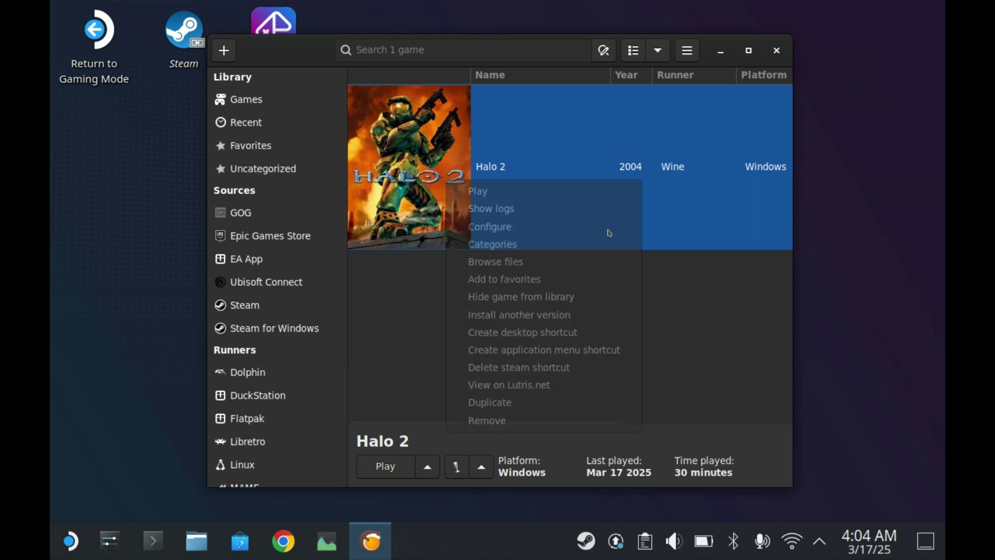
click(776, 50)
click(124, 36)
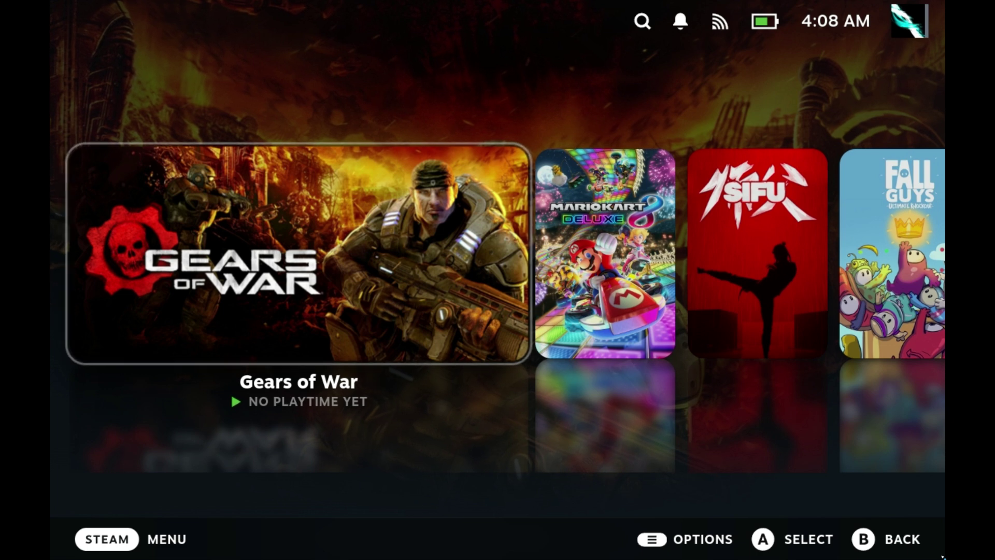
- Open the Steam library and show its Non-Steam games
key(ctrl+1)
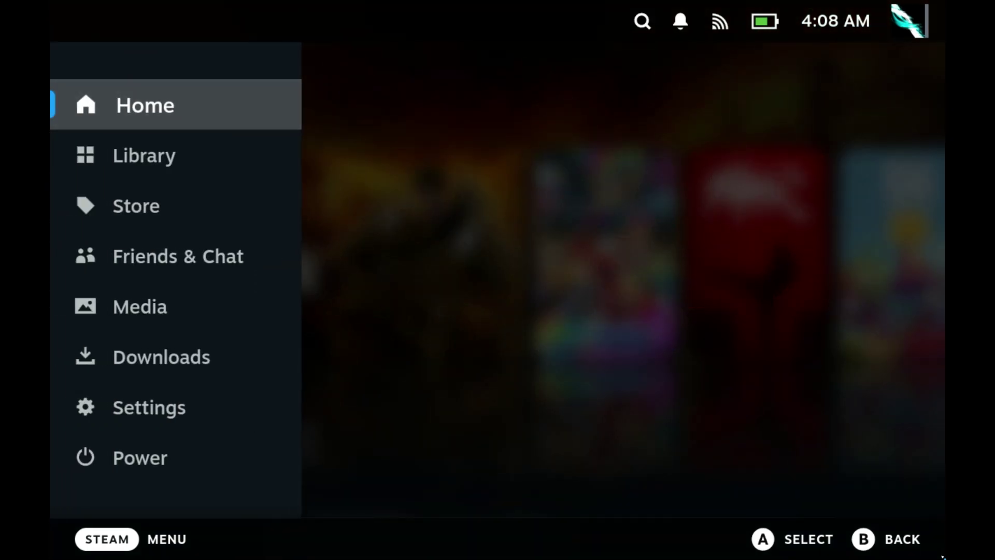
key(Down)
key(Return)
key(Page_Down)
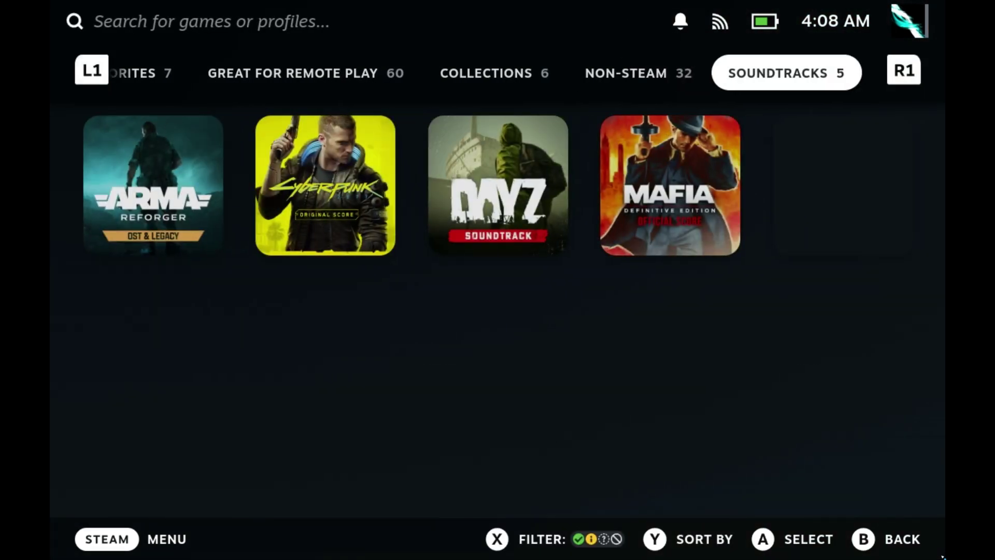
key(Page_Up)
- Find and highlight the Halo 2 Project Cartographer tile among the non-Steam games
key(Down)
key(Down)
key(Down)
key(Down)
key(Down)
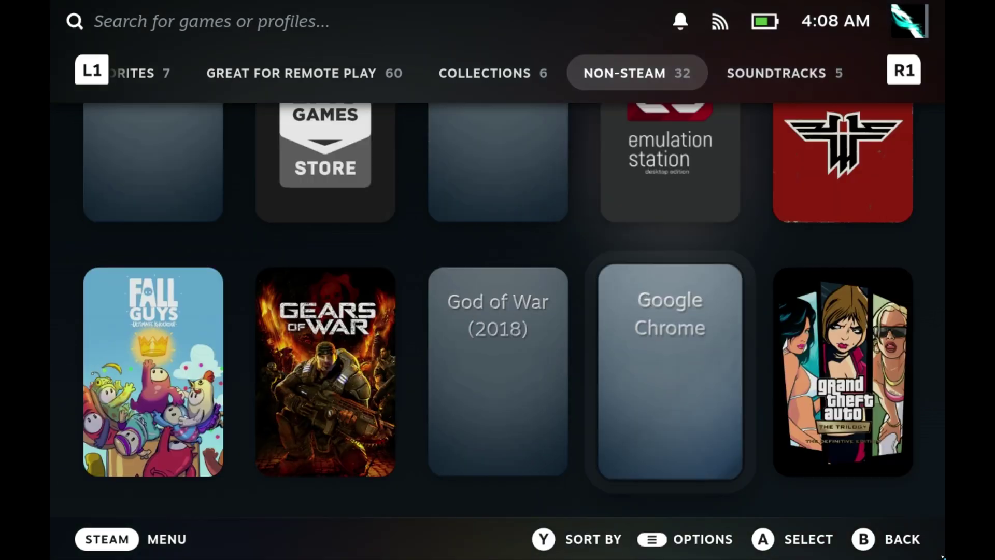
key(Up)
key(Left)
key(Left)
key(Left)
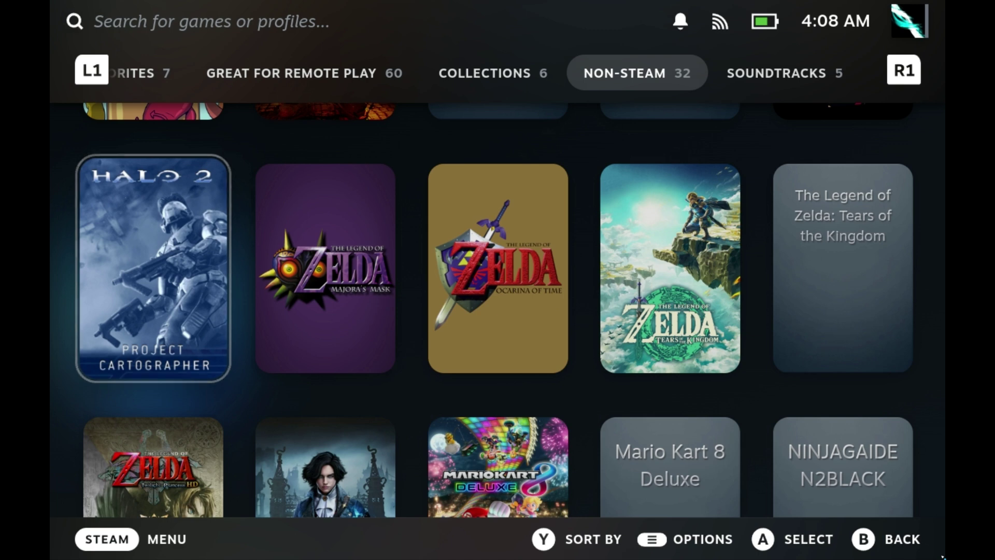
key(Right)
key(Right)
key(Right)
key(Right)
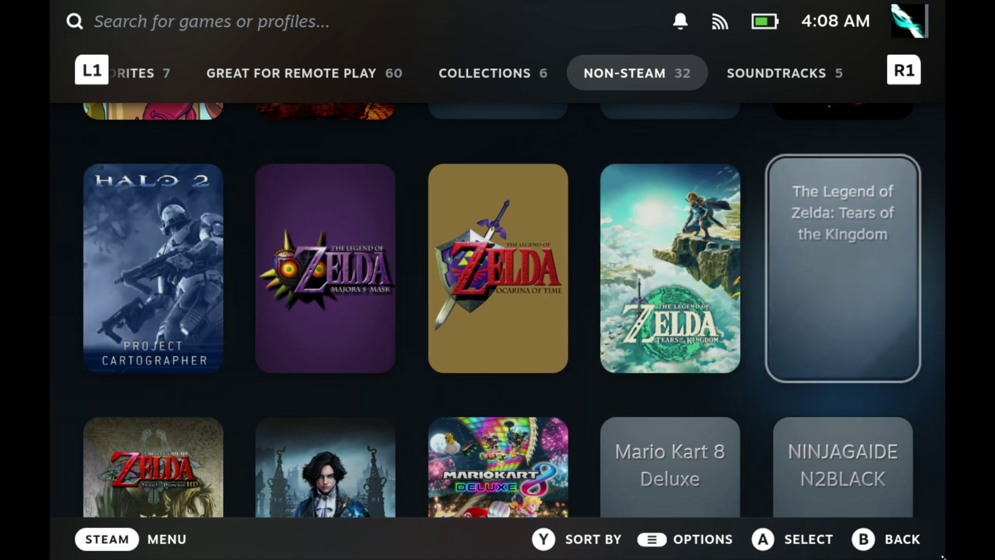
key(Left)
key(Left)
key(Left)
key(Left)
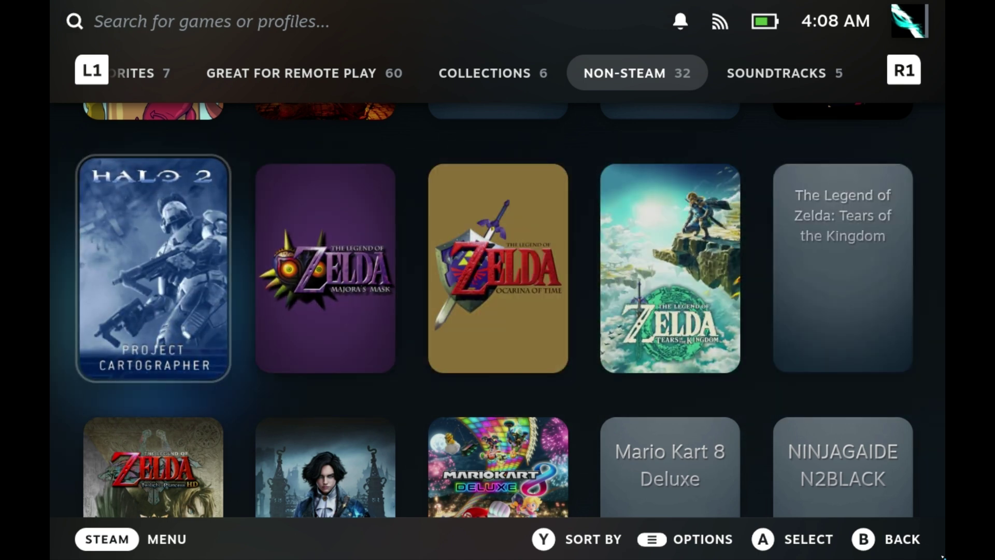
- Open the SteamGridDB plugin's settings in Decky
key(ctrl+2)
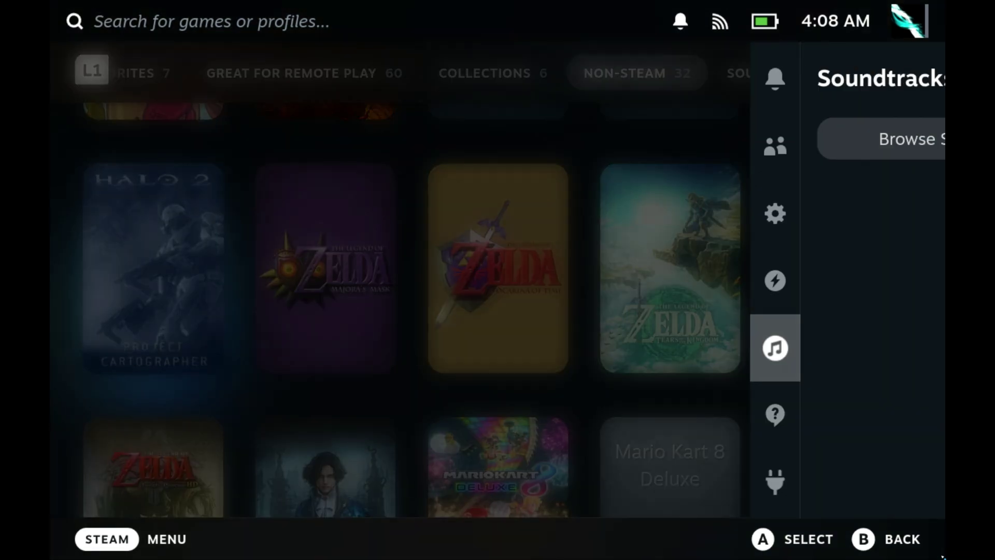
key(Down)
key(Down)
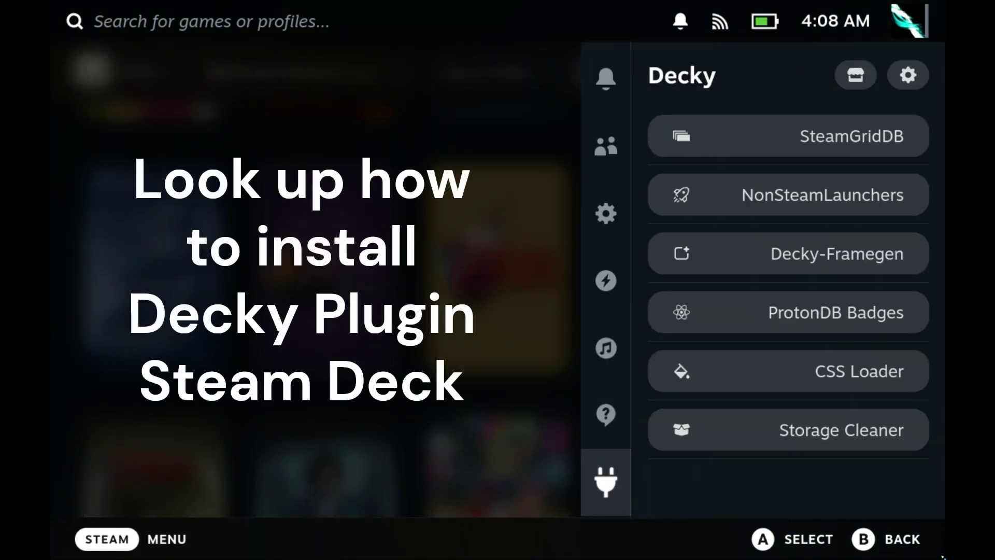
key(Right)
key(Down)
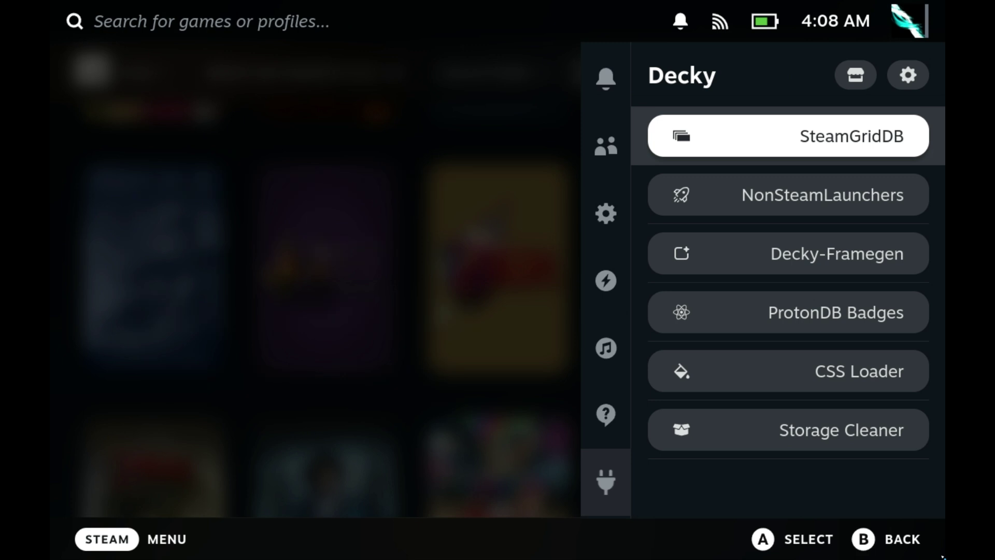
key(Return)
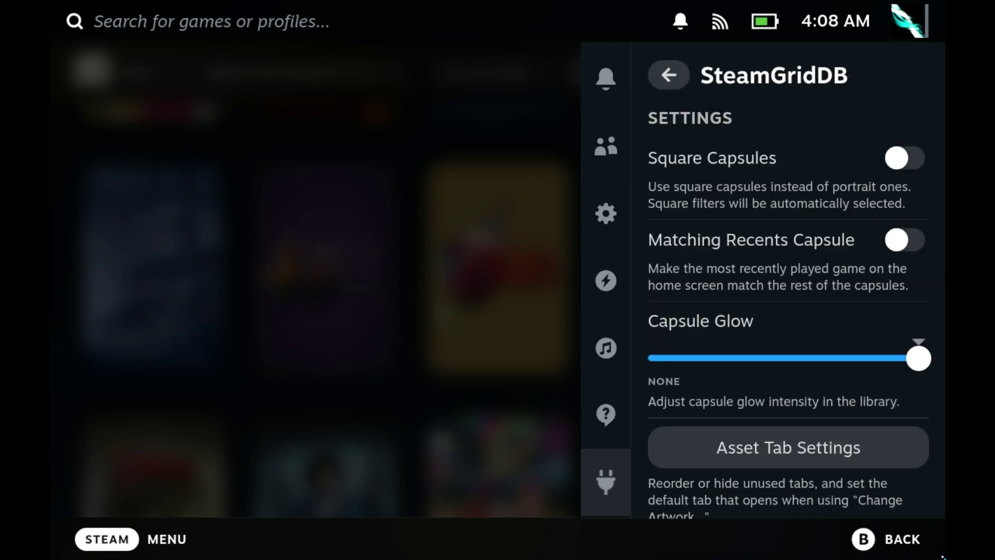
- Look through the SteamGridDB settings and community links, and return to the Non-Steam library
key(Down)
key(Down)
key(Down)
key(Down)
key(Down)
key(Down)
key(Down)
key(Down)
key(Down)
key(Down)
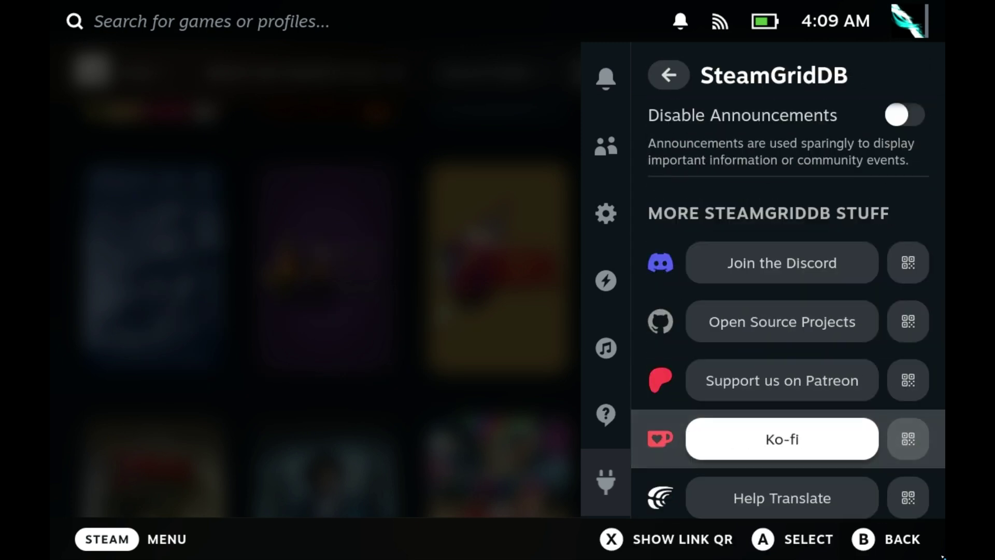
key(Up)
key(Escape)
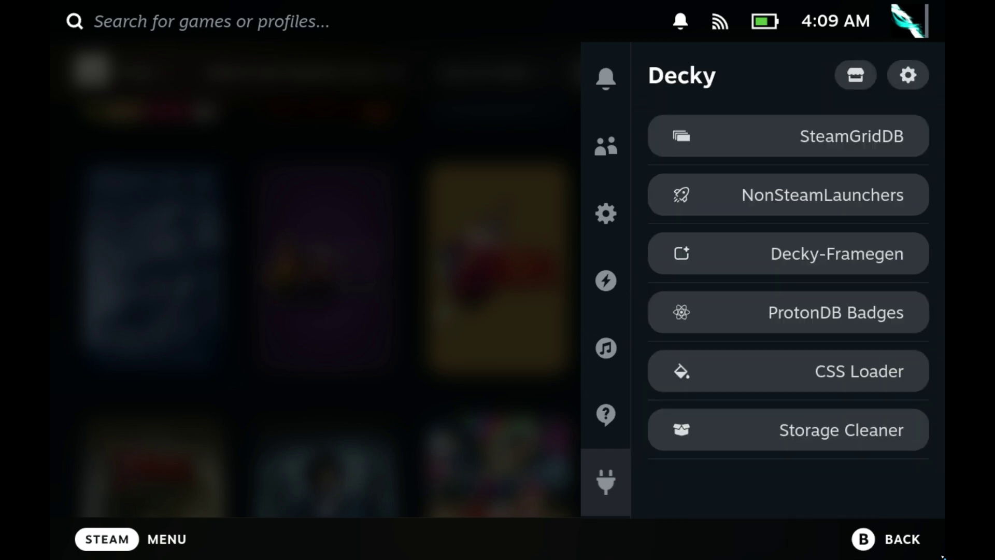
key(Left)
key(Escape)
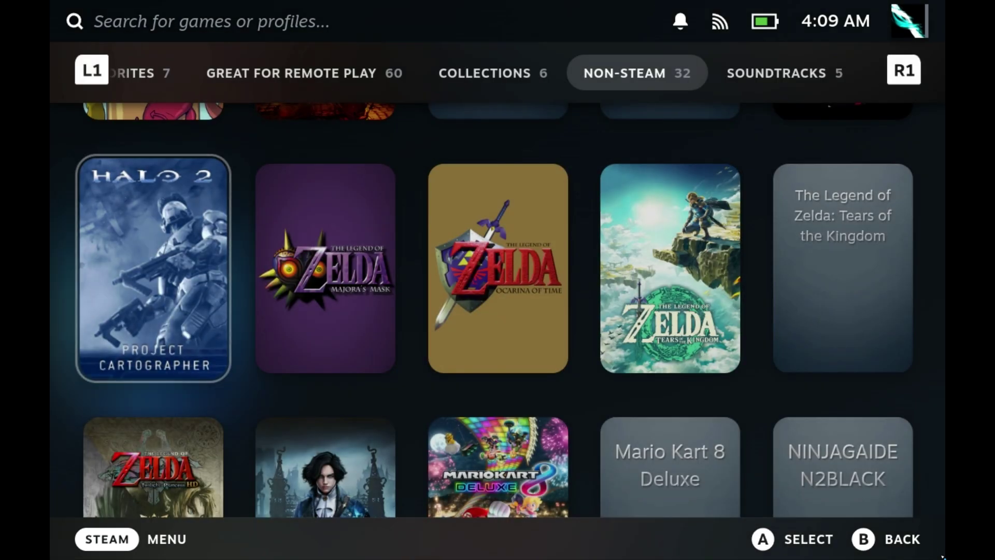
- Show the Change Artwork browser for Halo 2 Project Cartographer with its Capsule artwork, and go back to the library
key(Menu)
key(Down)
key(Down)
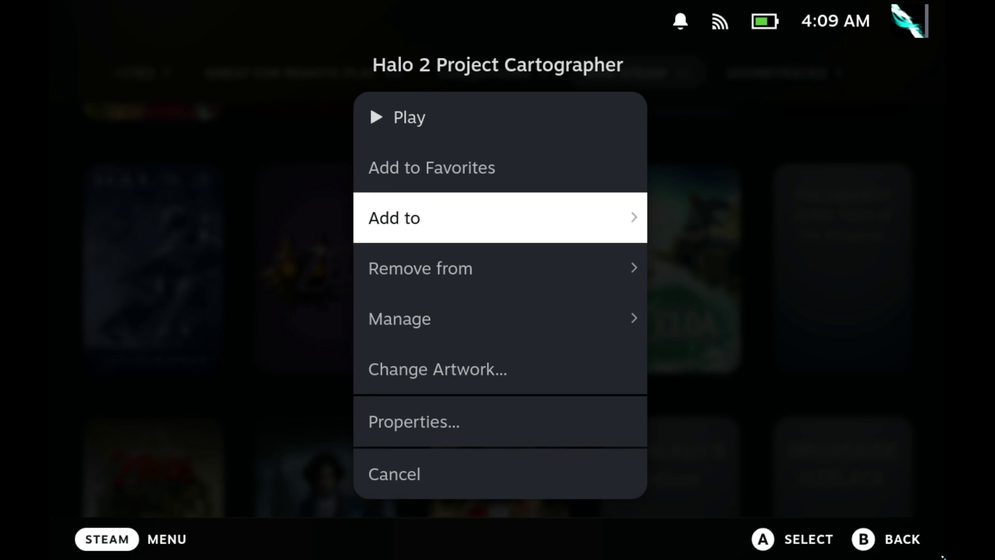
key(Down)
key(Down)
key(Down)
key(Return)
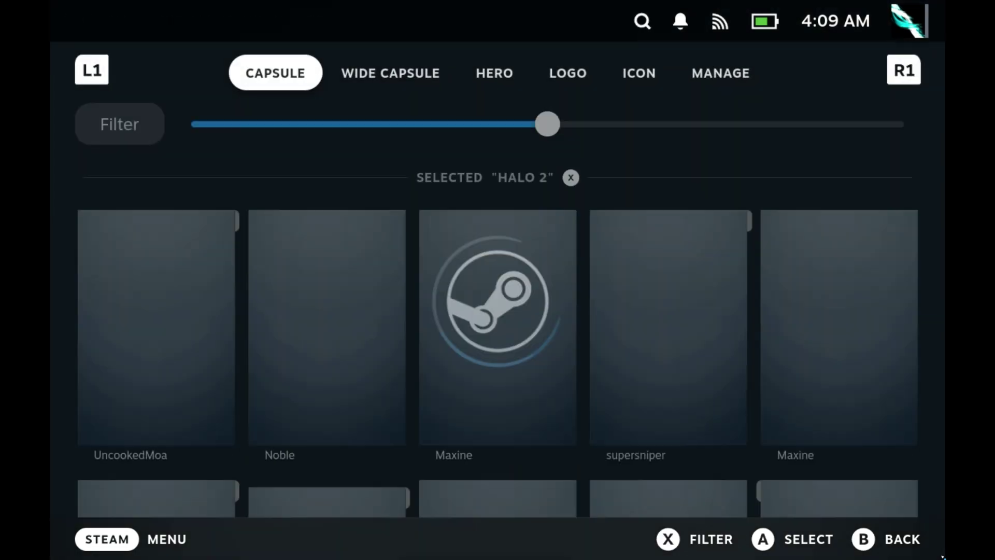
key(Escape)
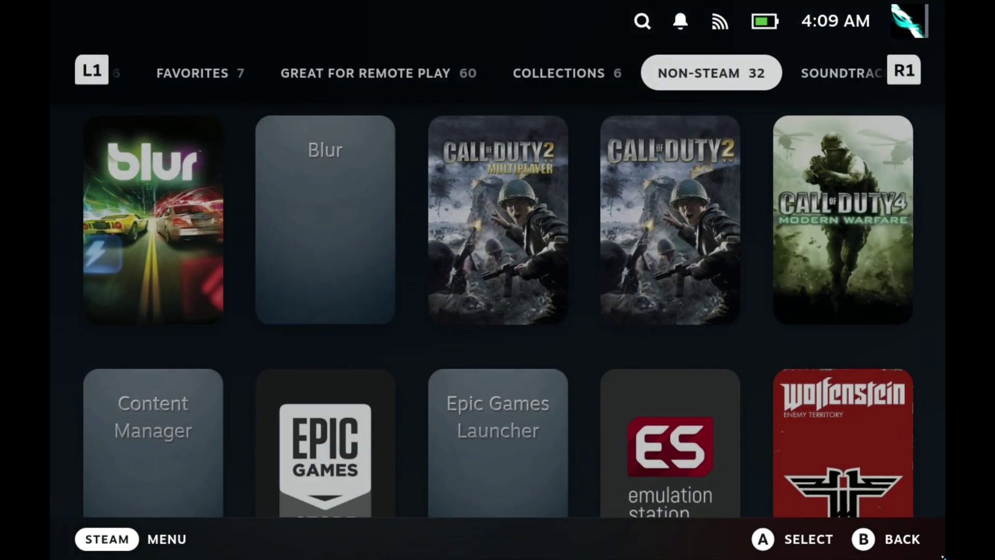
- Find Halo 2 Project Cartographer among the non-Steam games, open its page and launch it
key(Down)
key(Down)
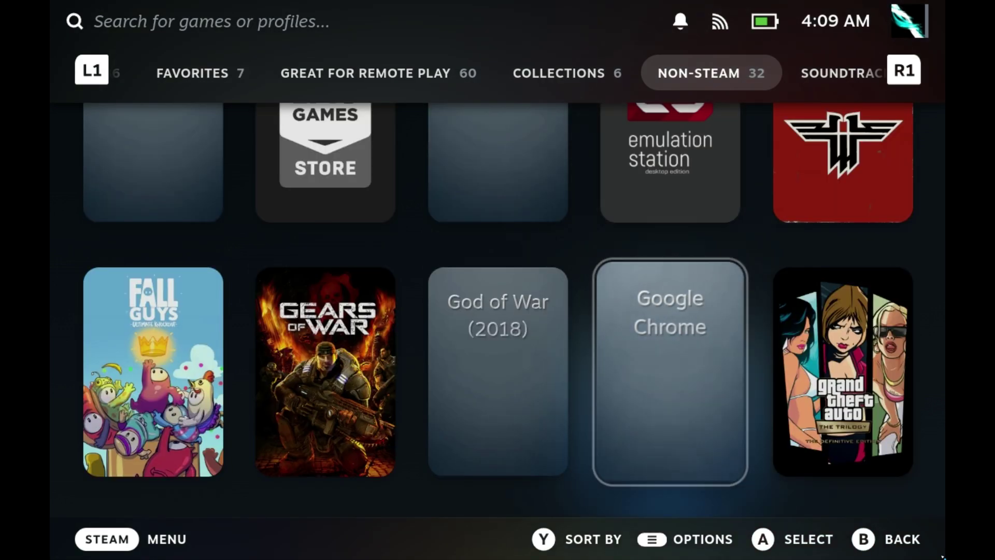
key(Down)
key(Left)
key(Left)
key(Left)
key(Return)
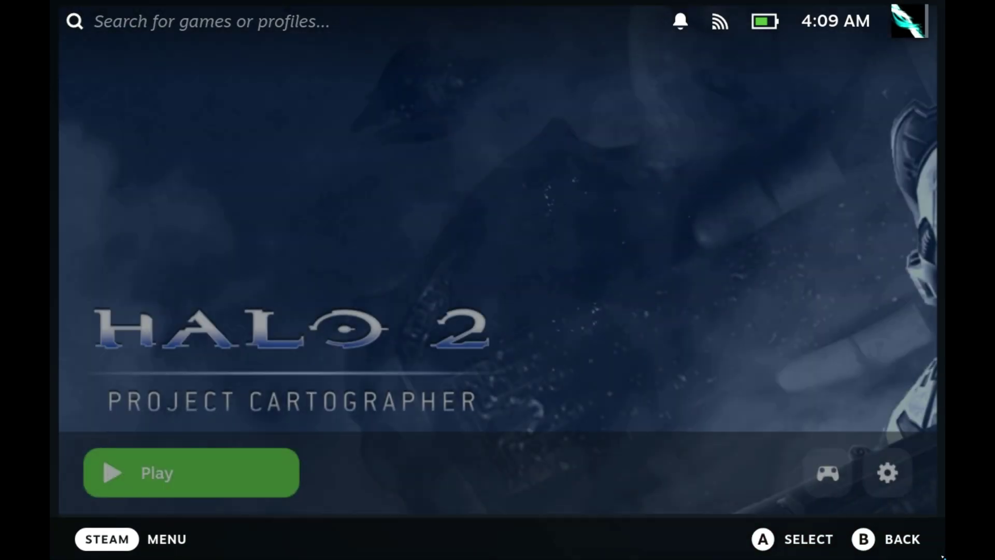
key(Return)
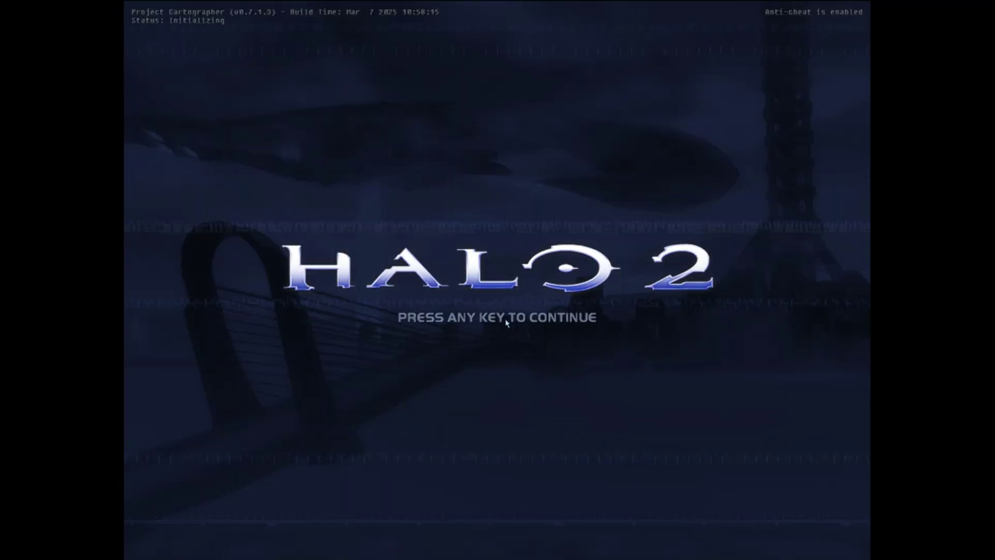
- Continue past the Halo 2 title screen and through the startup dialogs to the main menu
key(Return)
click(471, 290)
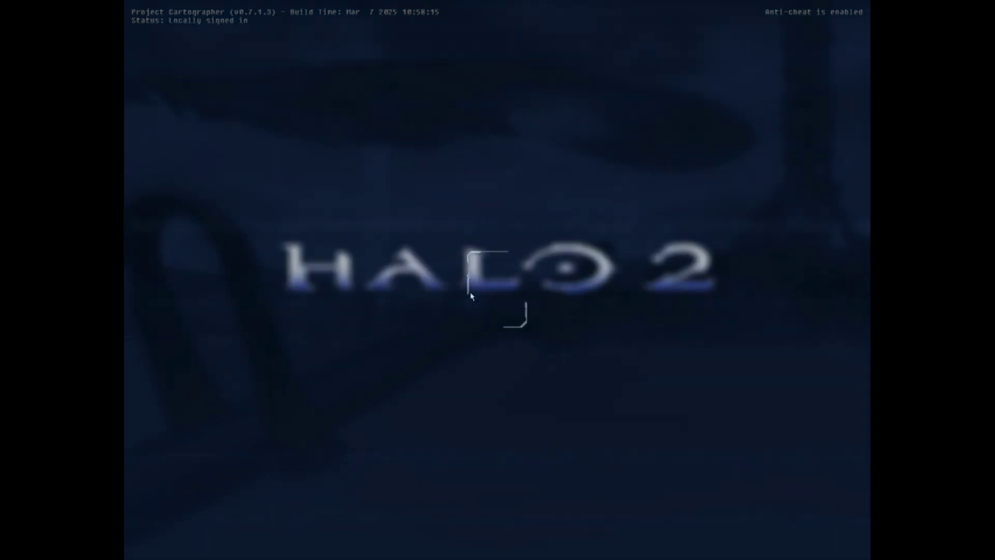
click(473, 313)
click(440, 304)
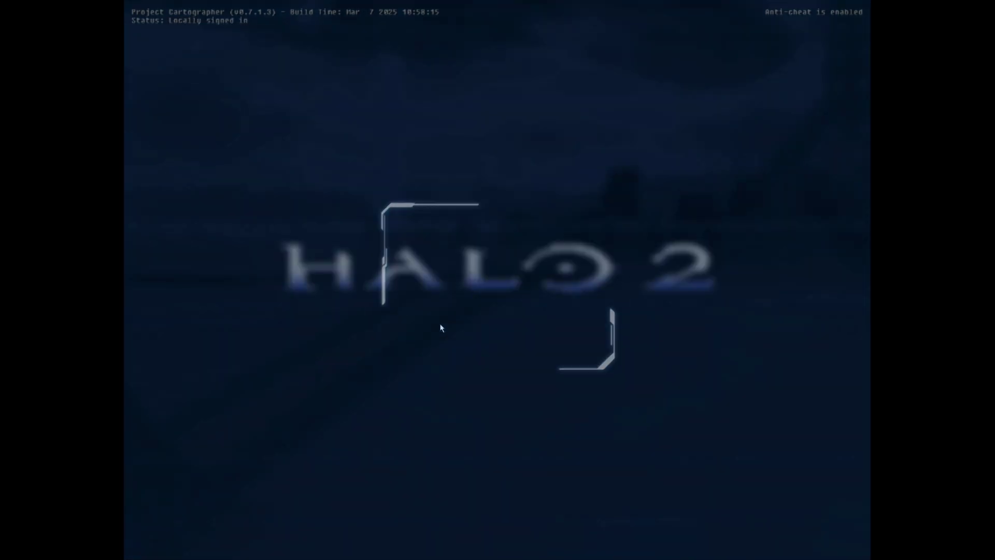
- Open the Cartographer guide's Advanced Settings from the game's settings and examine the Game Settings section
click(498, 414)
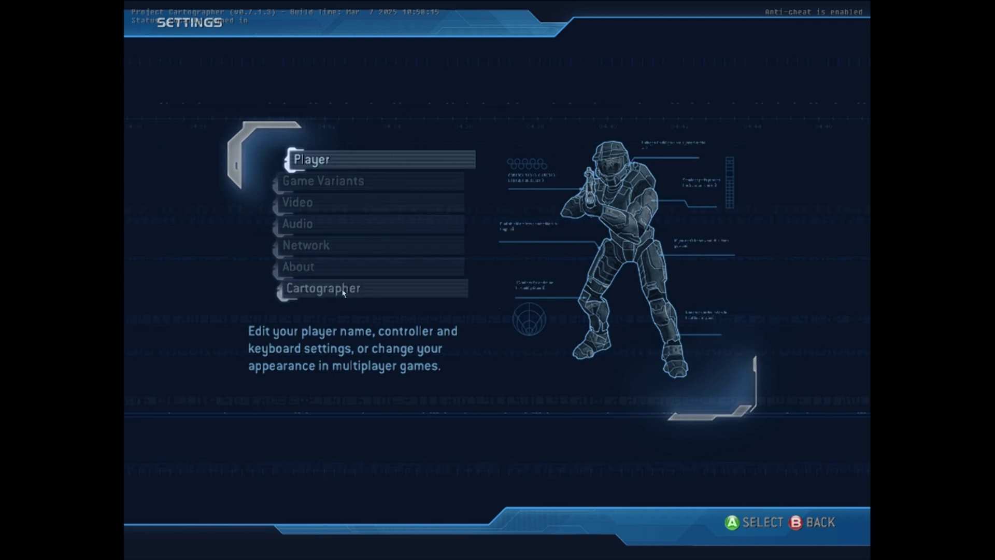
click(393, 294)
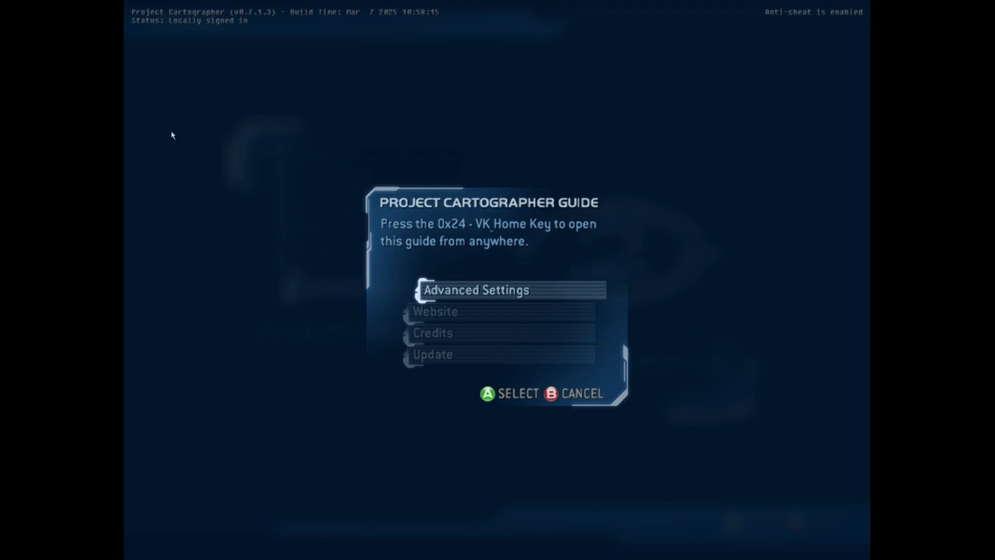
click(480, 291)
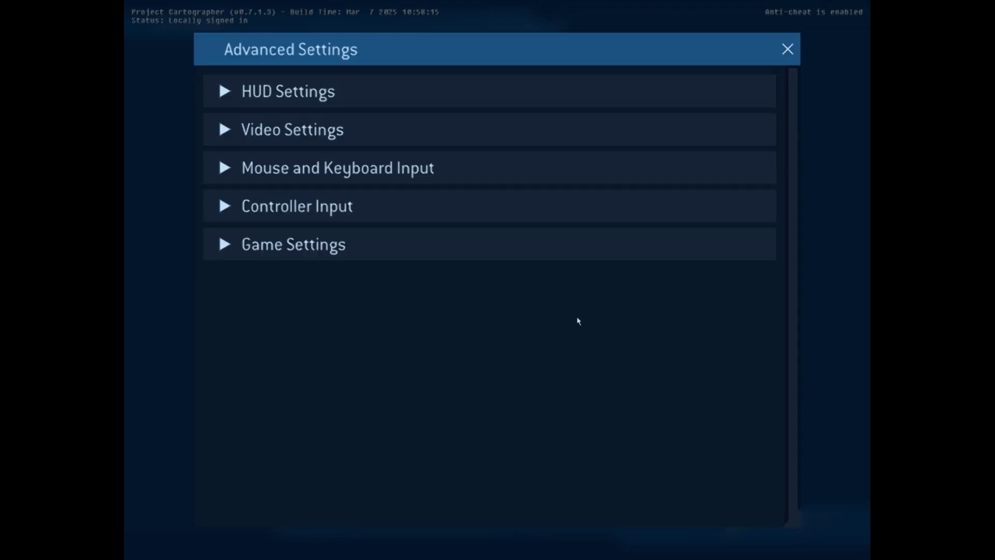
click(246, 248)
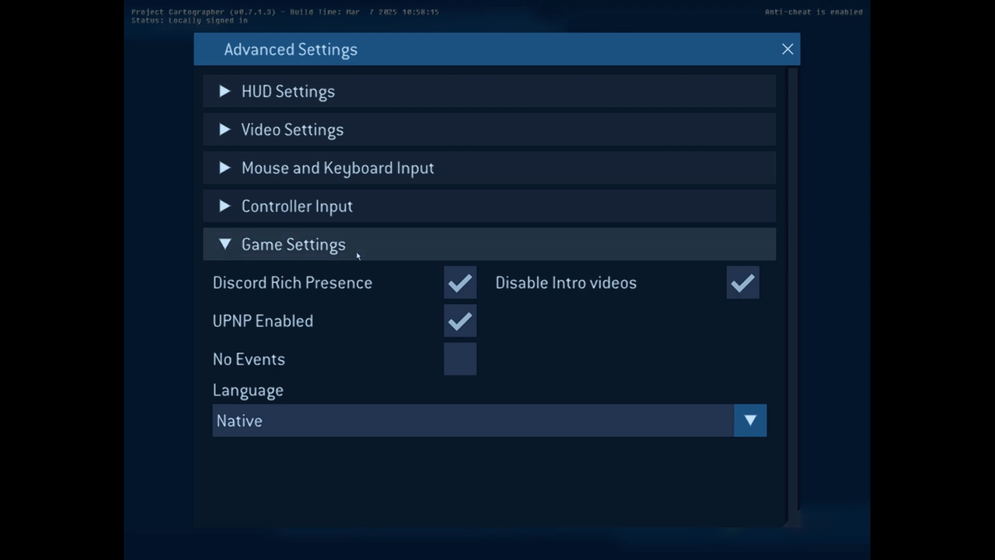
click(237, 247)
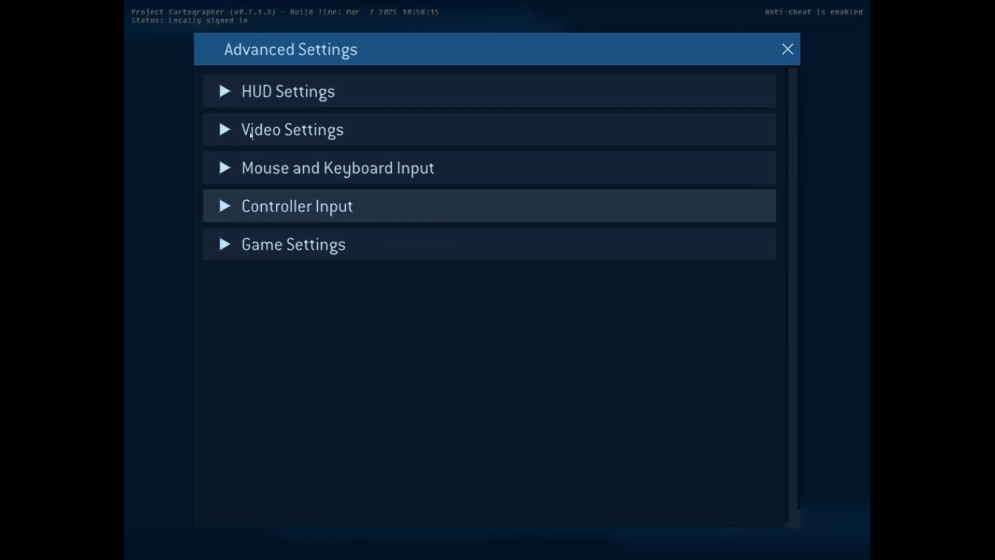
- Close the Advanced Settings and the Project Cartographer guide, and return to the Halo 2 main menu
click(788, 49)
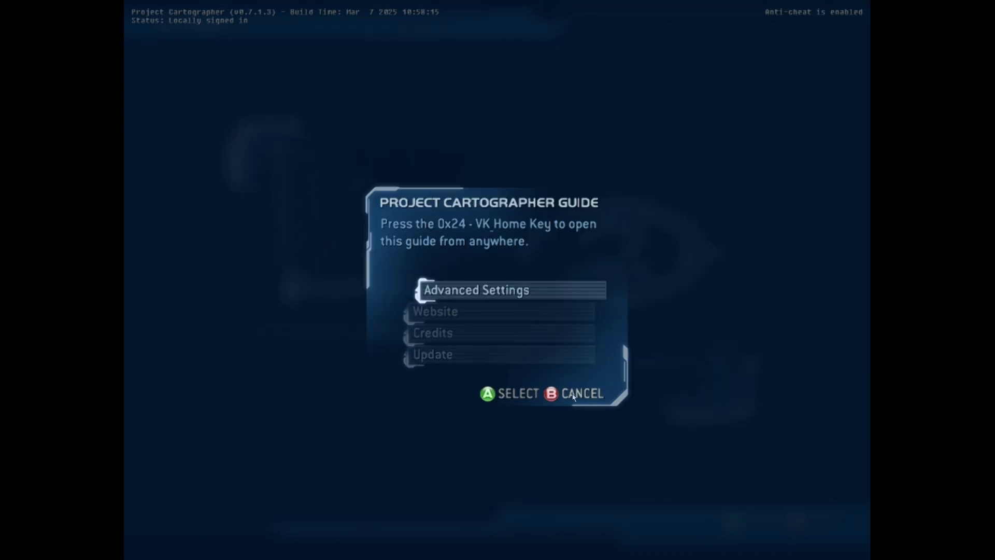
click(573, 394)
click(815, 522)
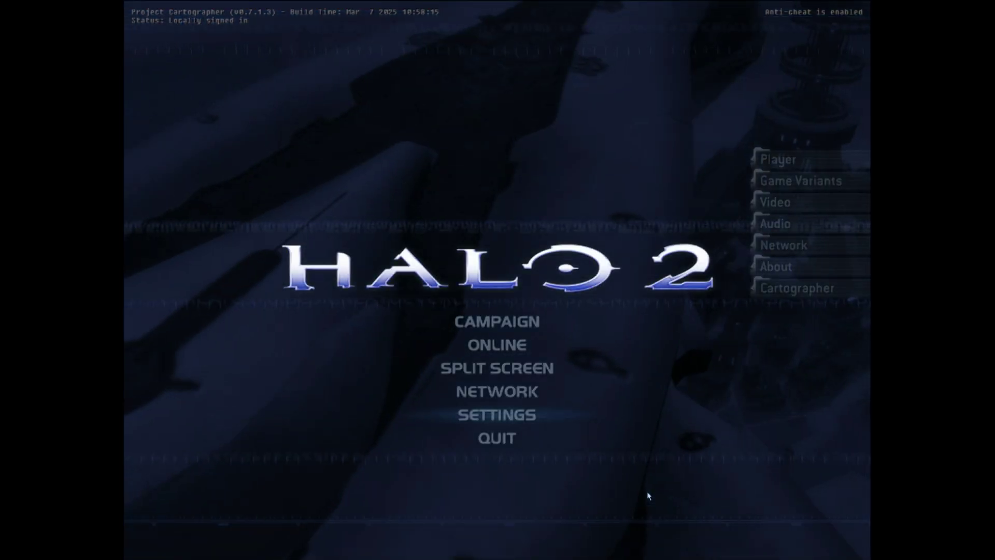